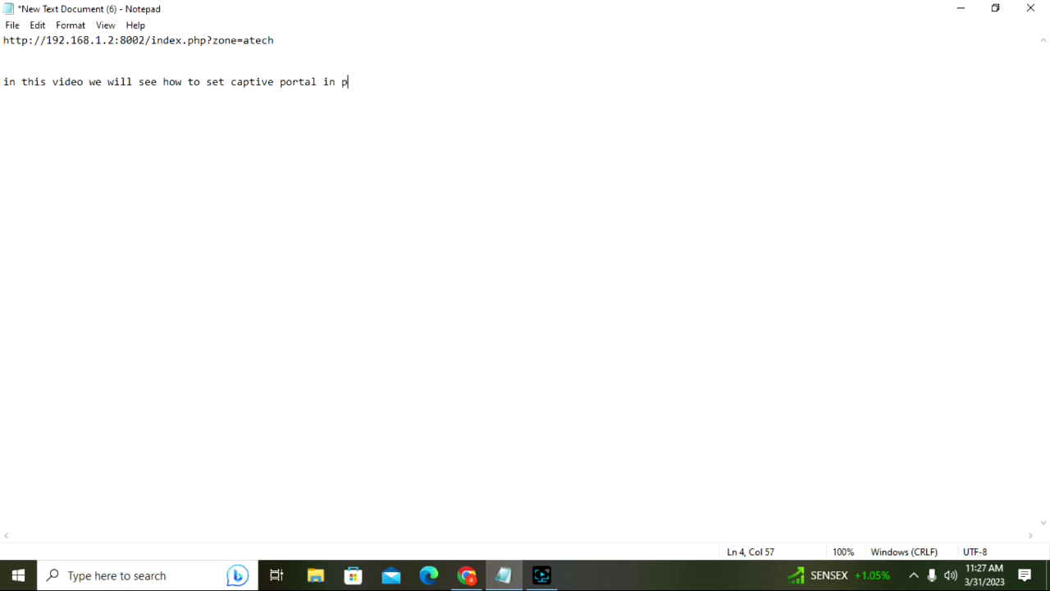
- Finish the Notepad intro with 'all for clientns.' and start a new line
text(all for clientn)
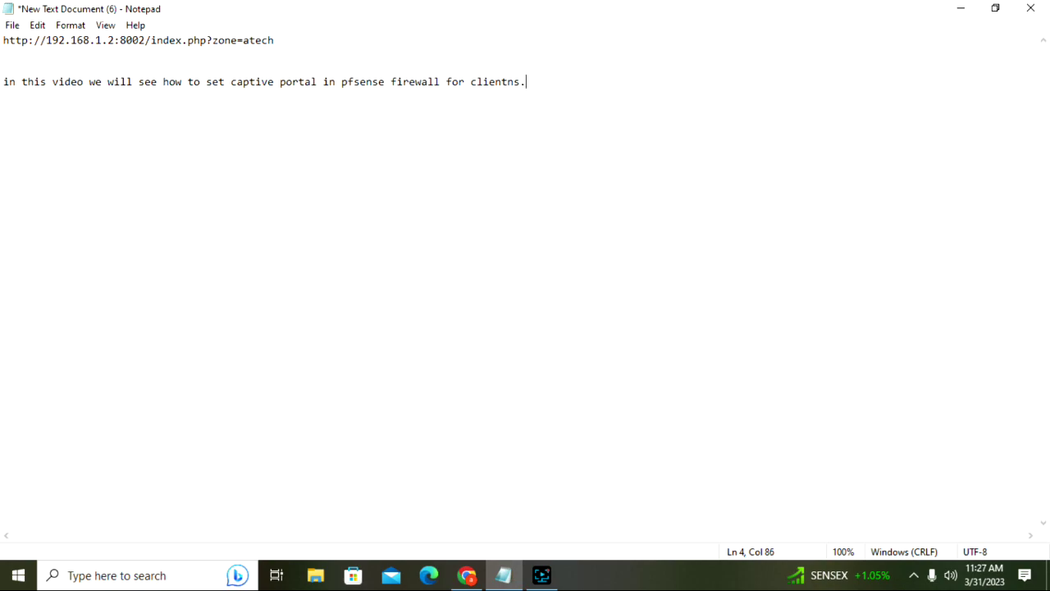
text(s.)
key(Return)
- From the reloaded pfSense dashboard, go to Services > Captive Portal and add a new zone
click(472, 575)
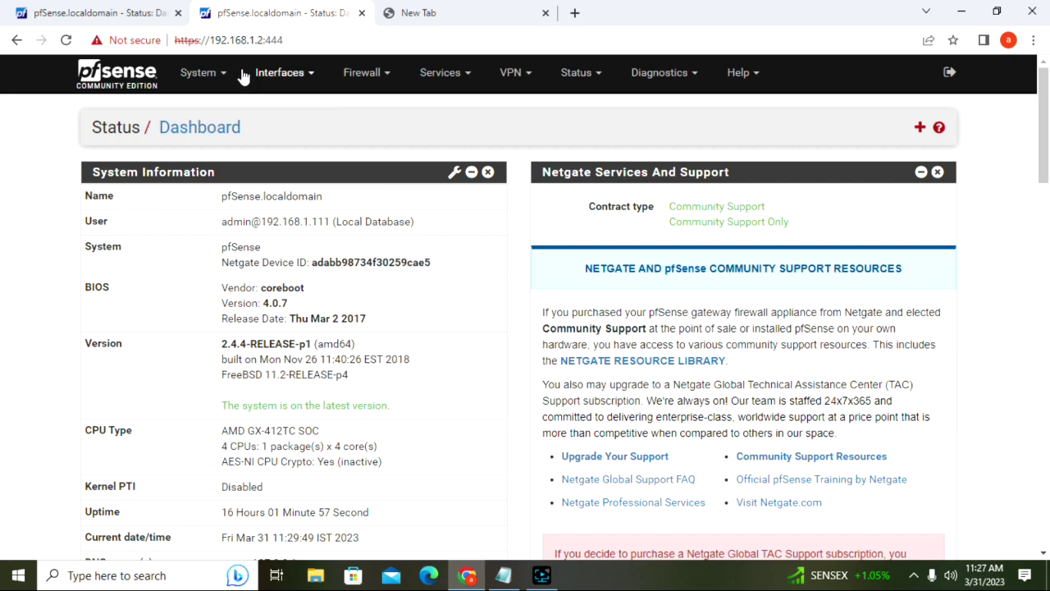
click(96, 87)
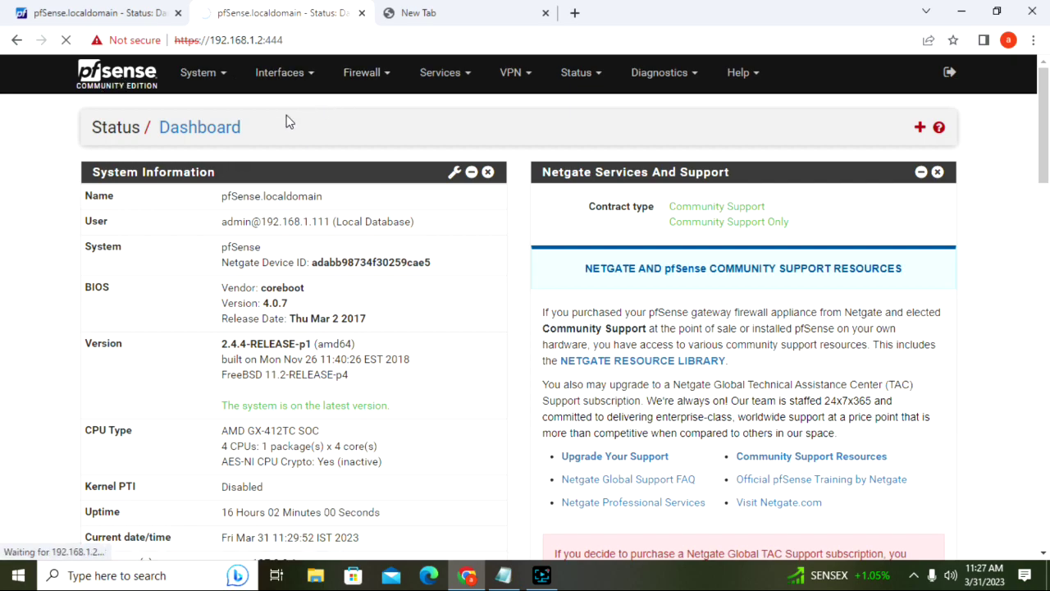
click(379, 87)
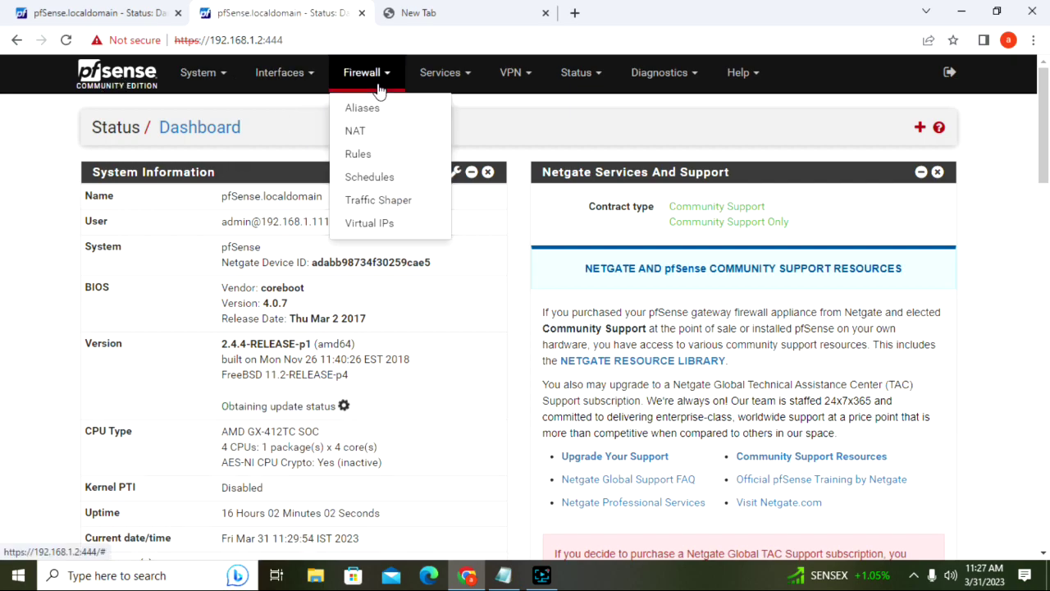
click(456, 78)
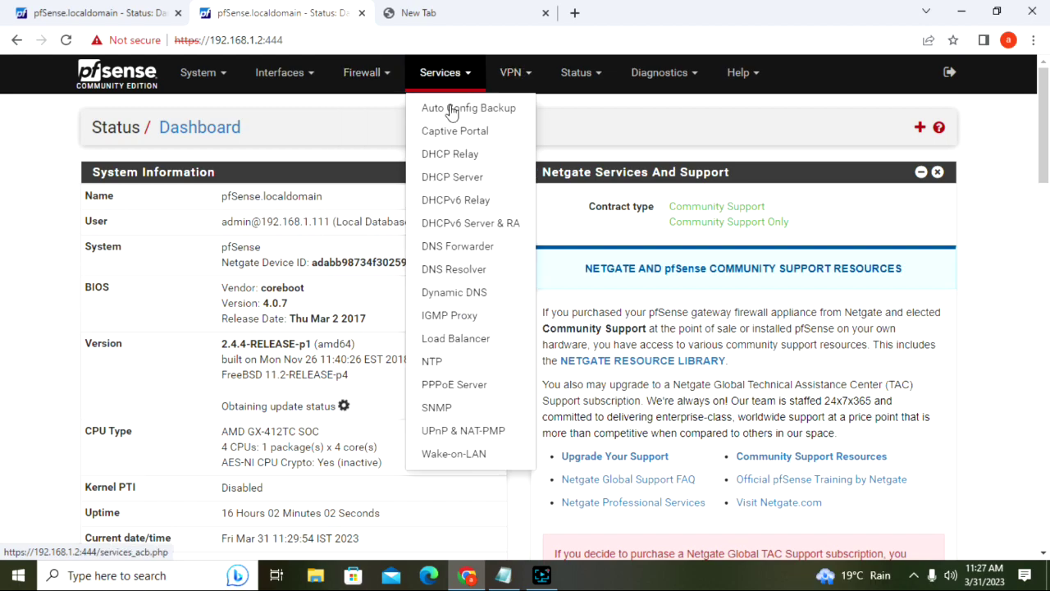
click(450, 131)
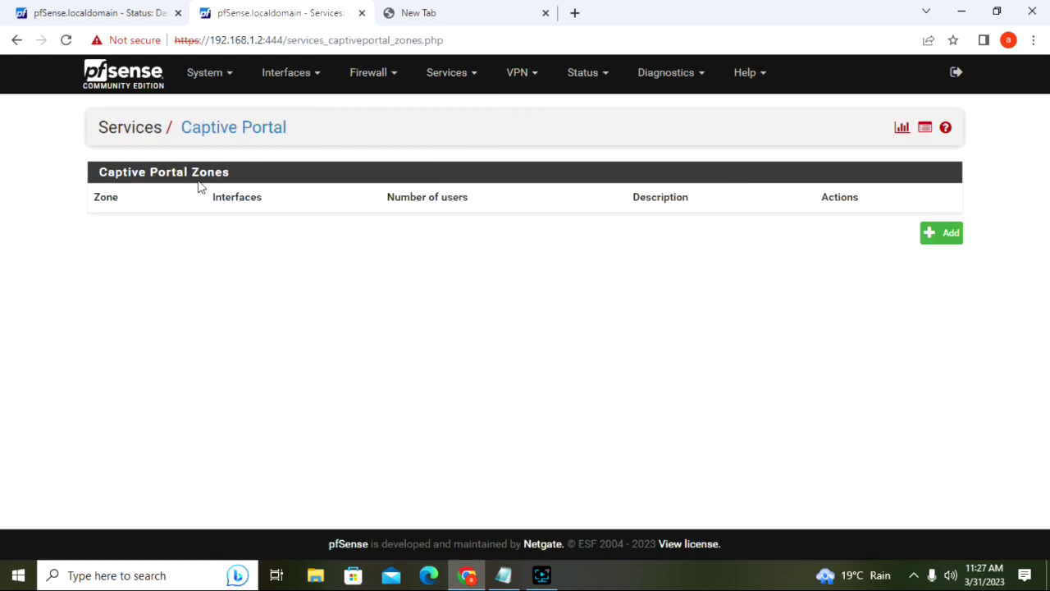
click(929, 235)
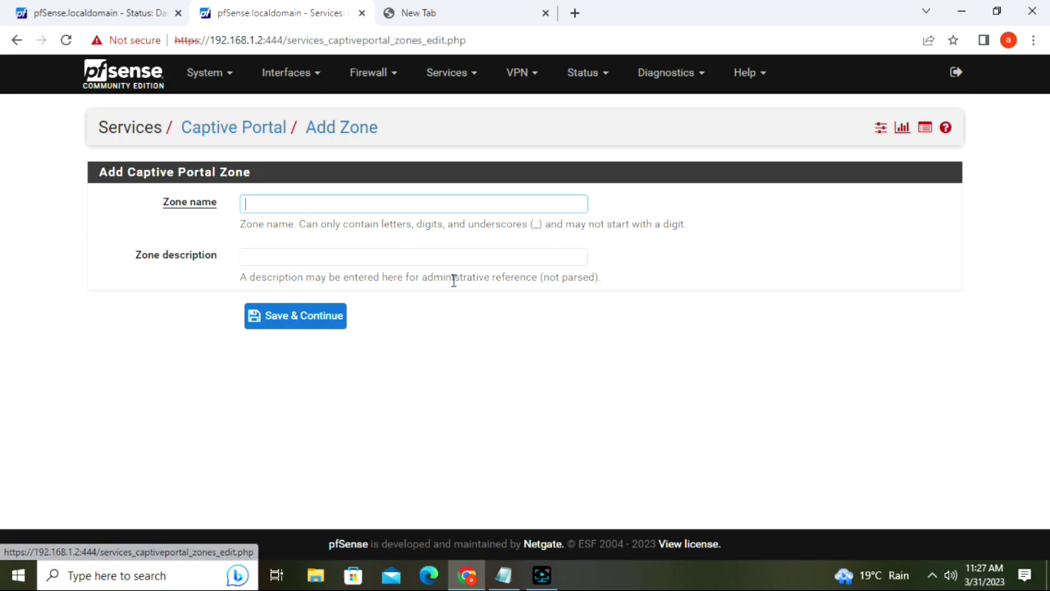
- Enter zone name IT with description 'IT usrs' and save to continue to its settings
click(290, 209)
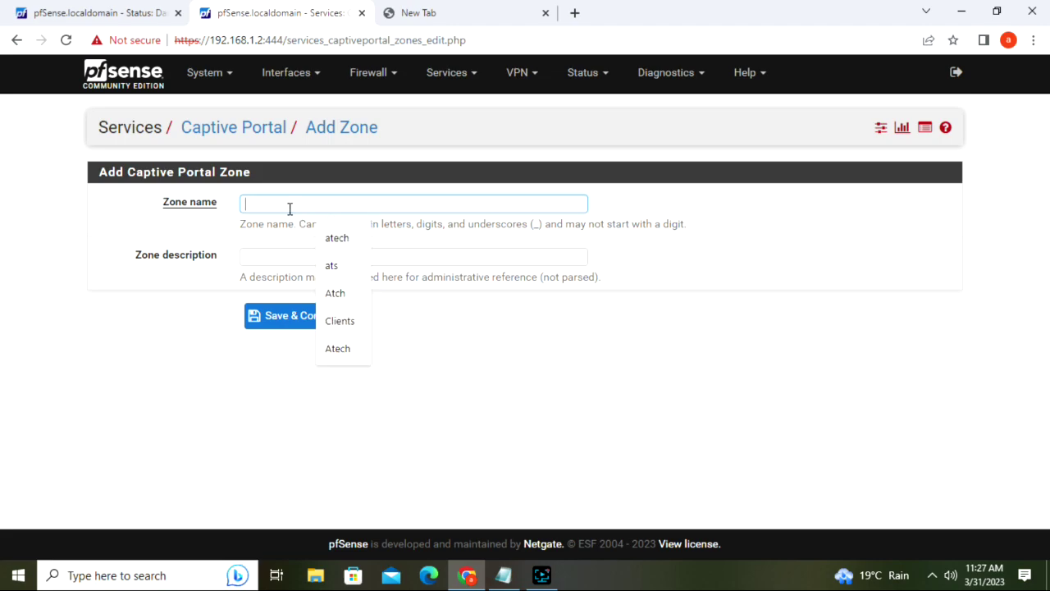
text(IT)
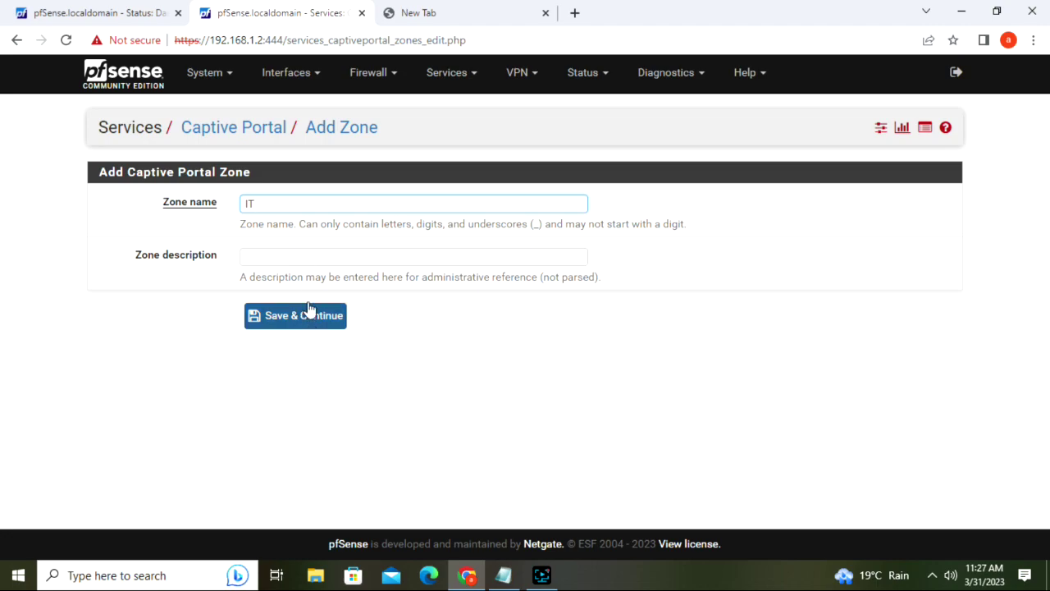
click(309, 264)
text(it)
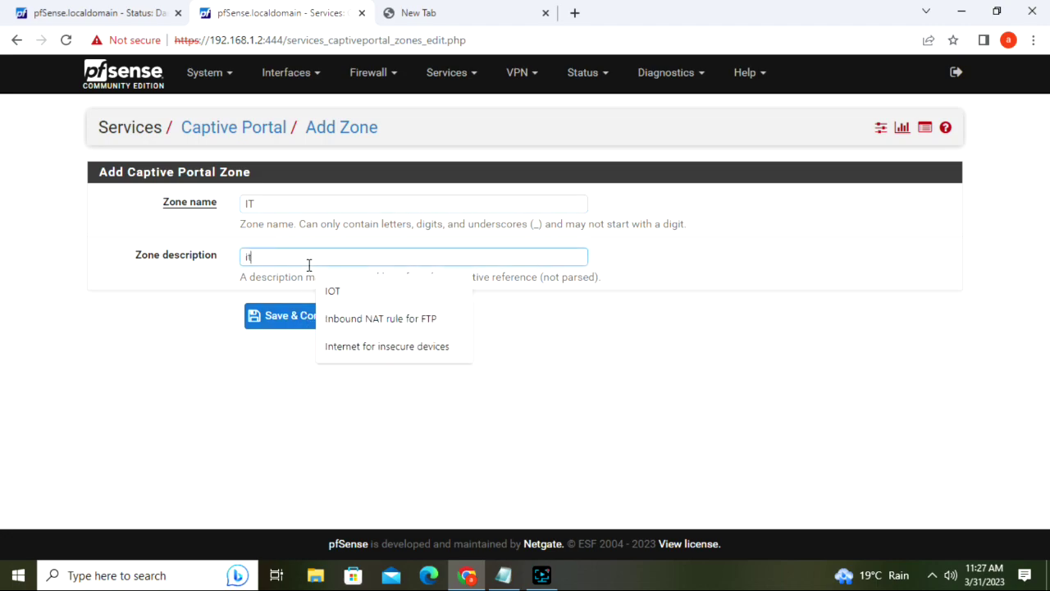
key(BackSpace)
key(BackSpace)
text(IT usrs)
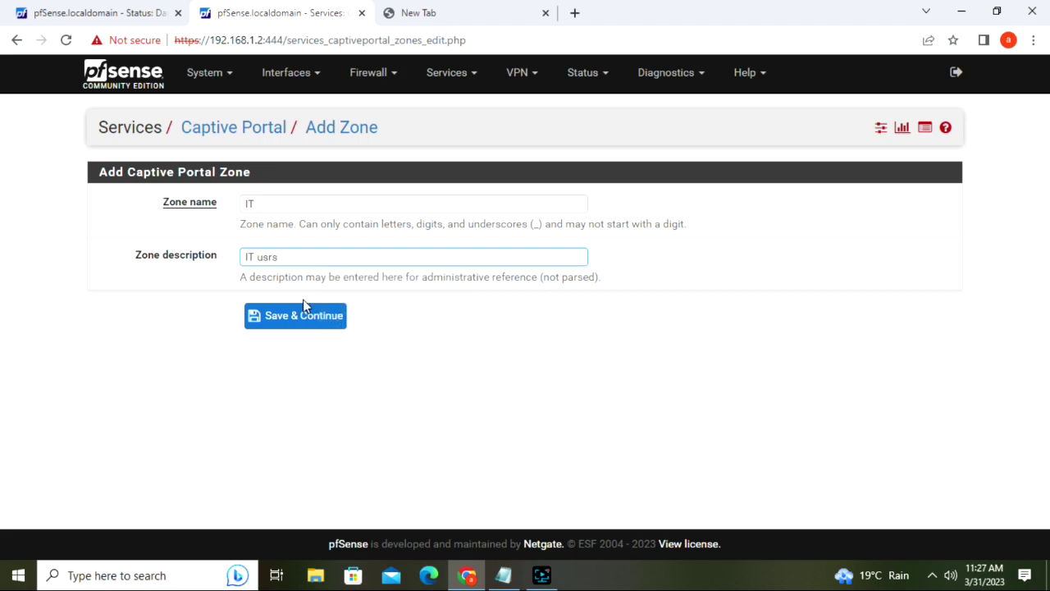
click(304, 322)
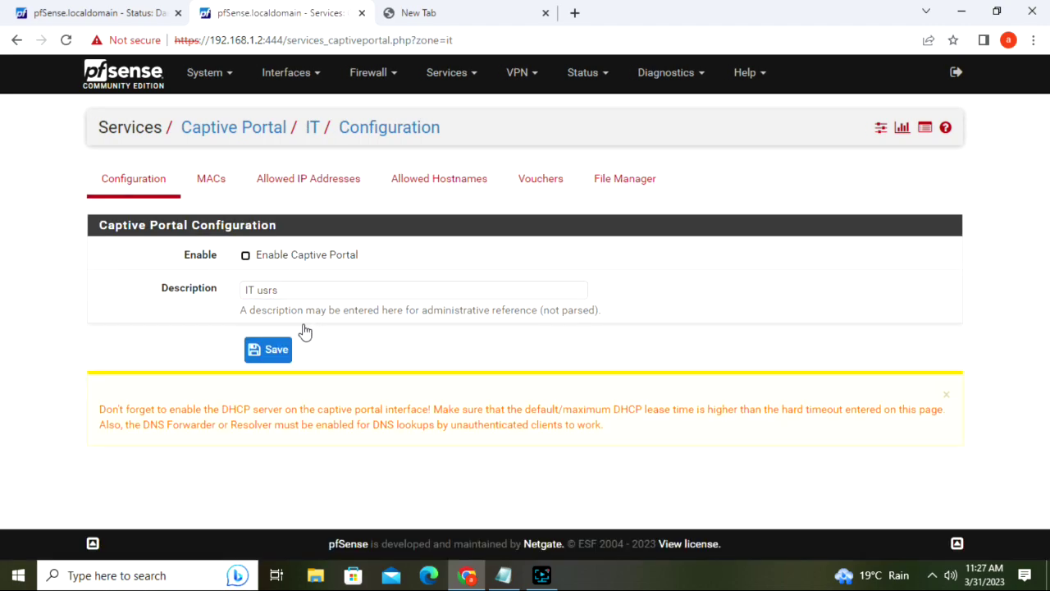
- Enable the IT zone's captive portal on the LAN interface with a 10-minute idle timeout
click(245, 256)
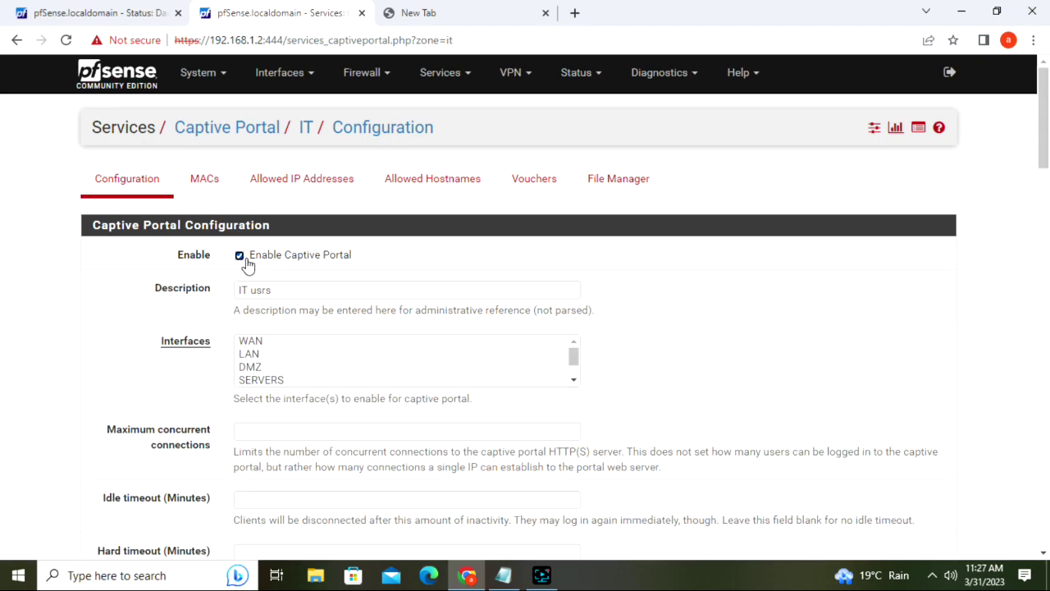
click(247, 355)
drag(1047, 166, 1047, 218)
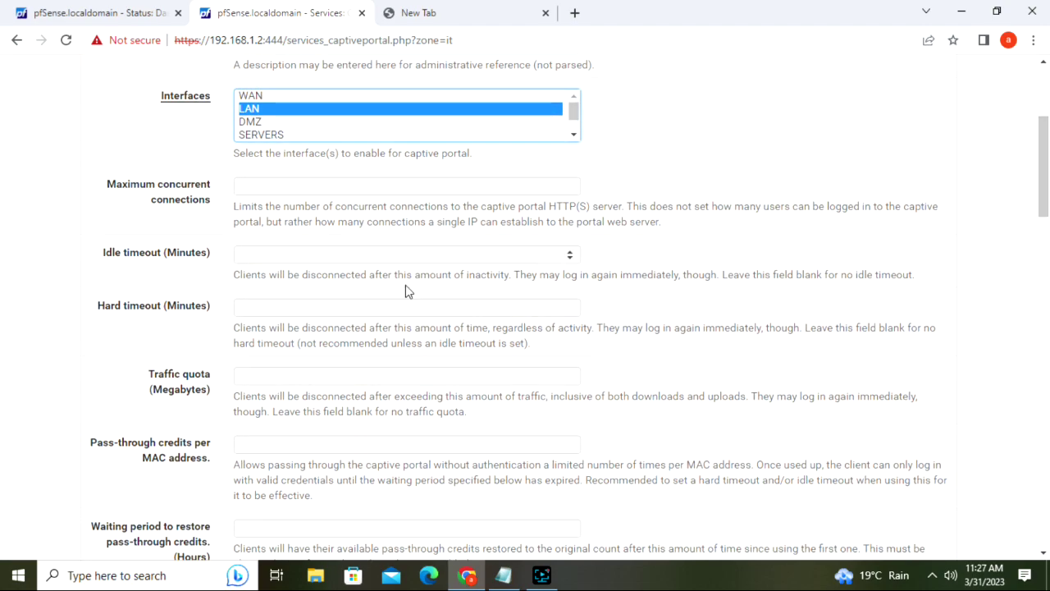
click(289, 250)
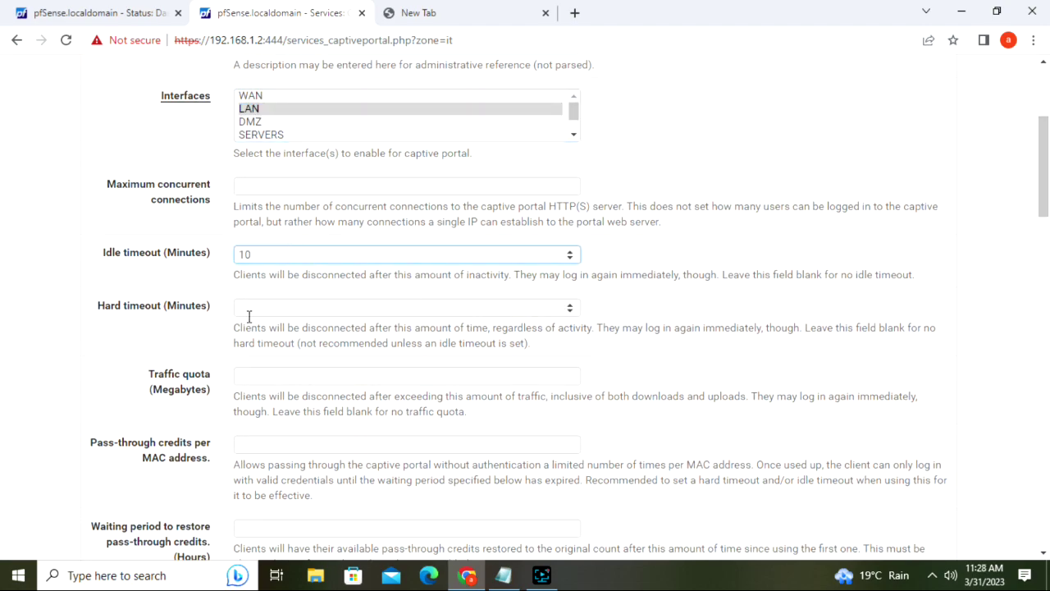
drag(1040, 188, 1047, 287)
click(283, 195)
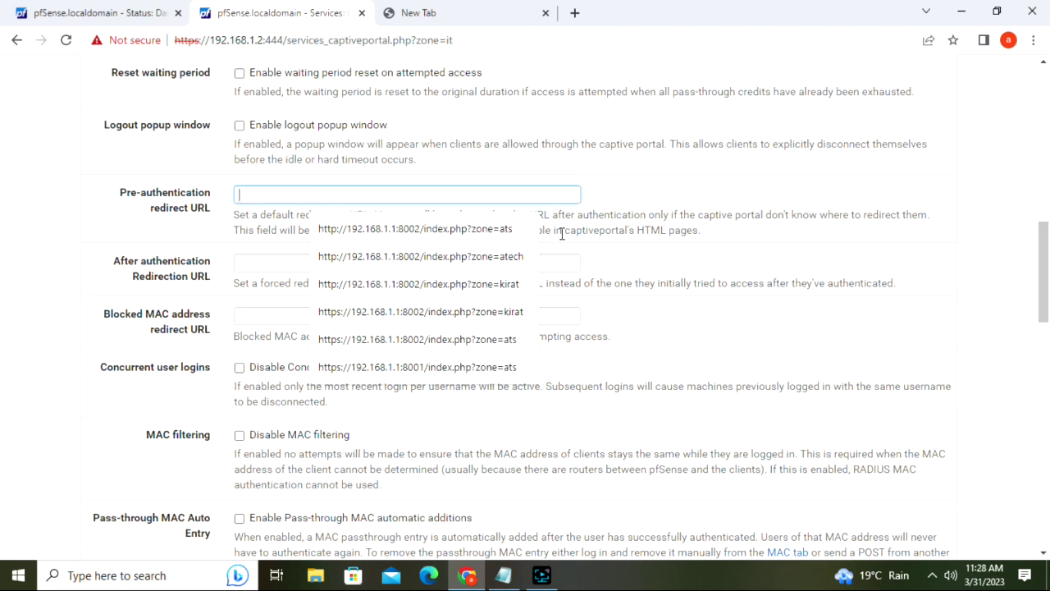
click(503, 233)
key(BackSpace)
key(BackSpace)
text(it)
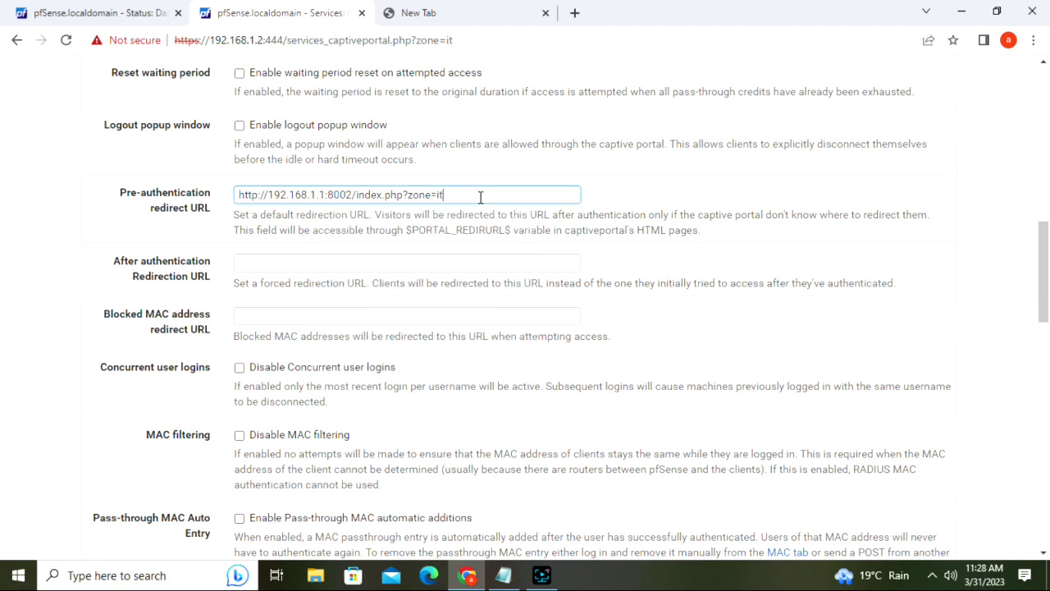
mouse_move(1044, 244)
mouse_down()
mouse_move(1047, 102)
mouse_move(1047, 262)
mouse_up()
click(330, 184)
text(www.goo)
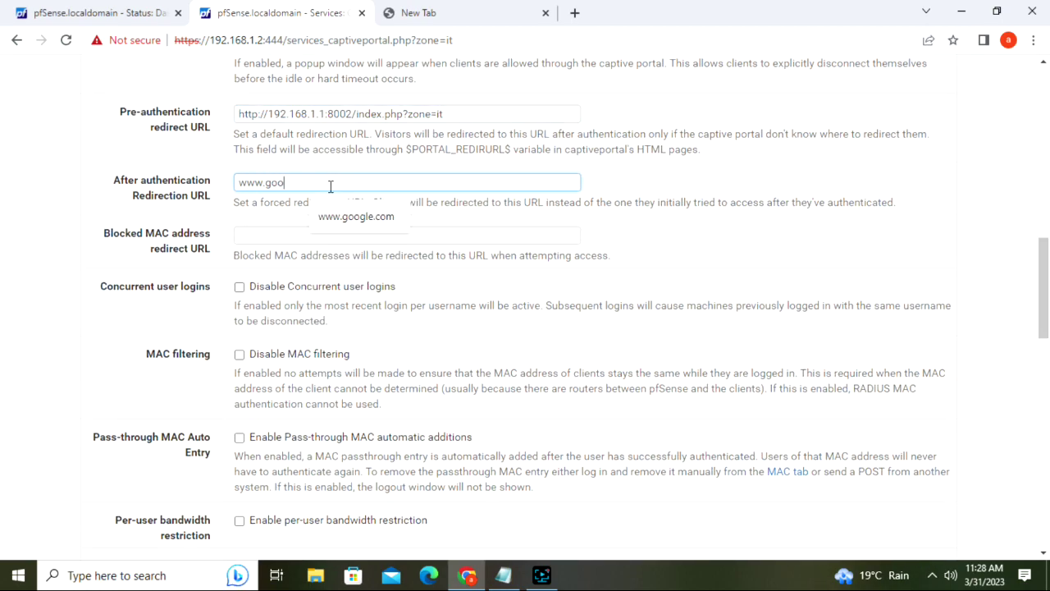
text(gle.com)
click(356, 216)
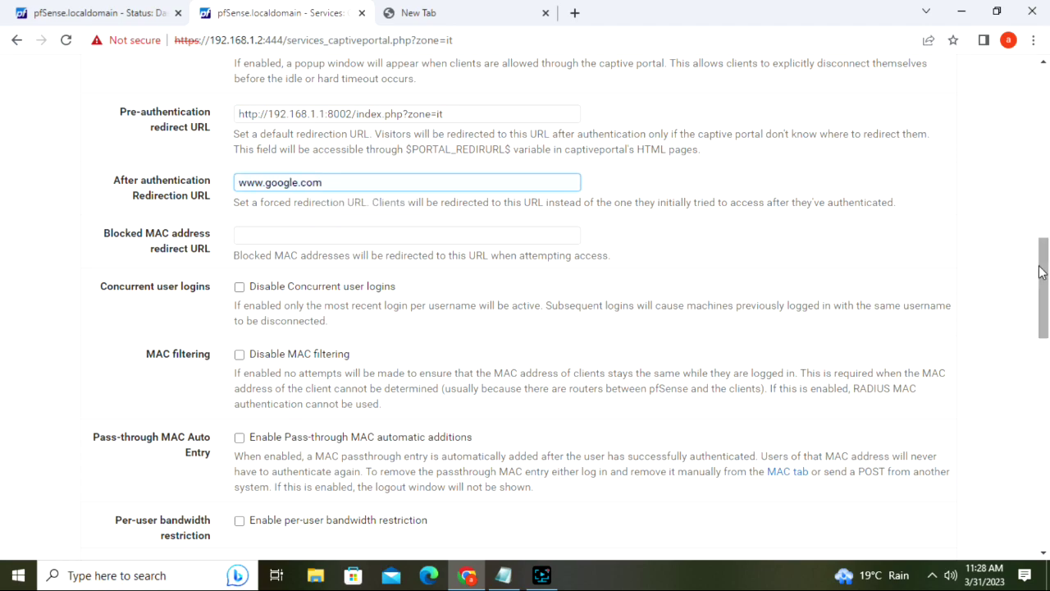
drag(1042, 272, 1044, 325)
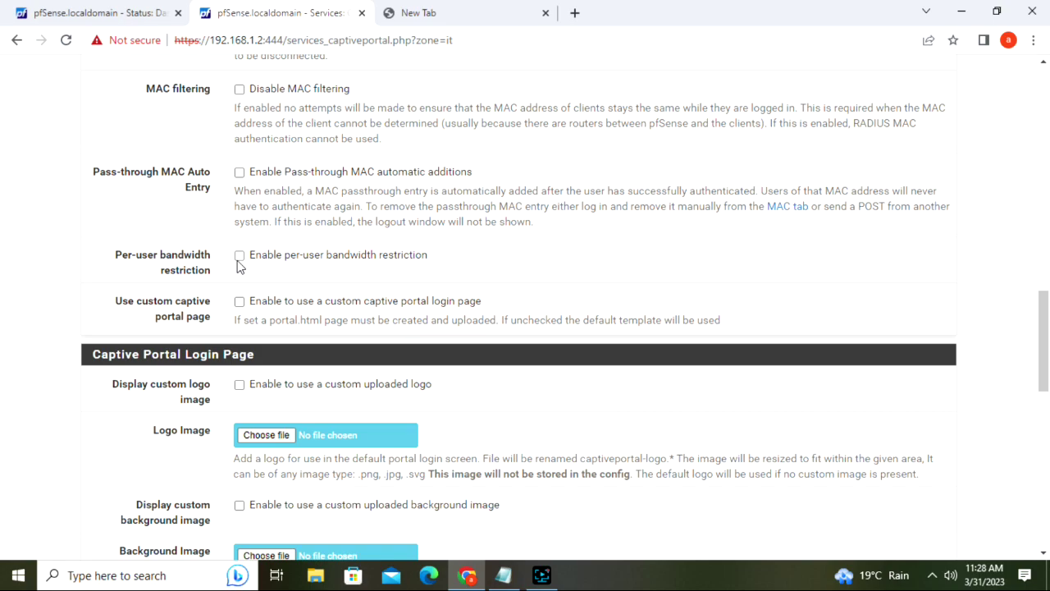
- Enable per-user bandwidth limits of 20000 Kbit/s for download and upload
click(239, 256)
click(254, 298)
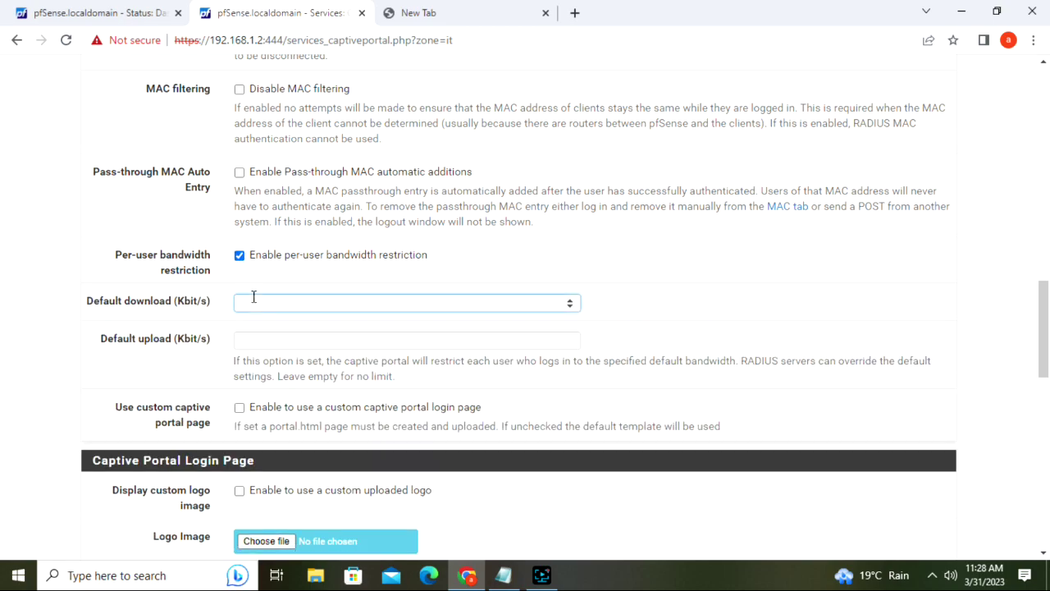
click(272, 338)
text(20000)
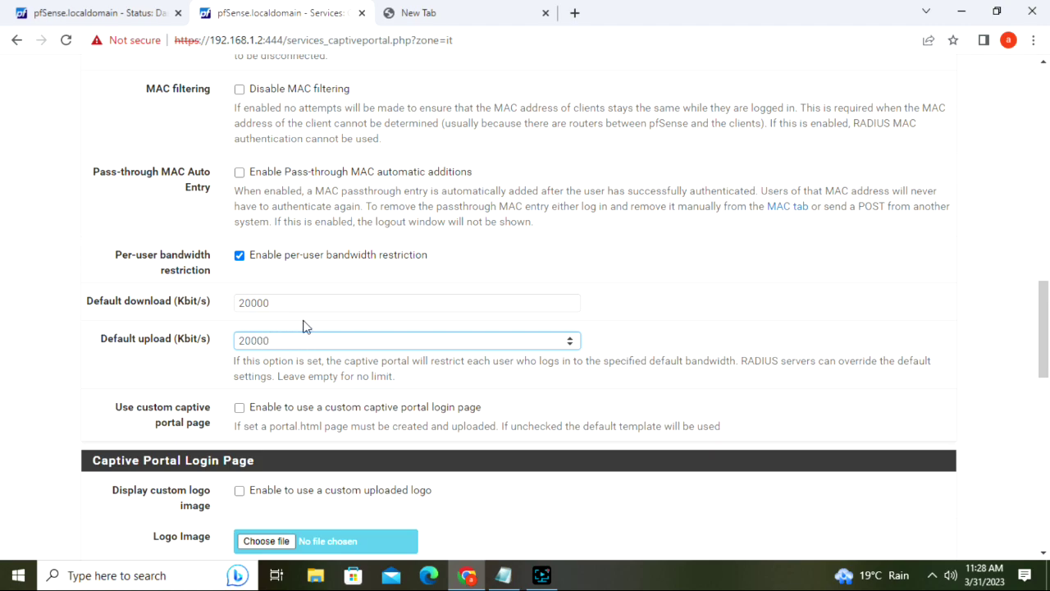
drag(1045, 315, 1048, 457)
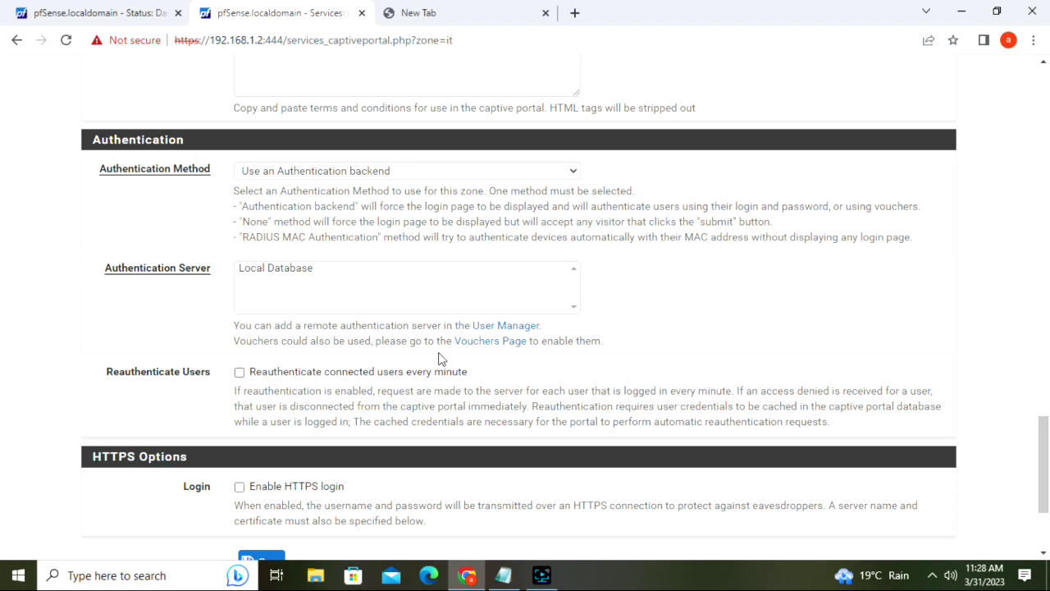
- Authenticate portal users against Local Database and save the zone
click(261, 269)
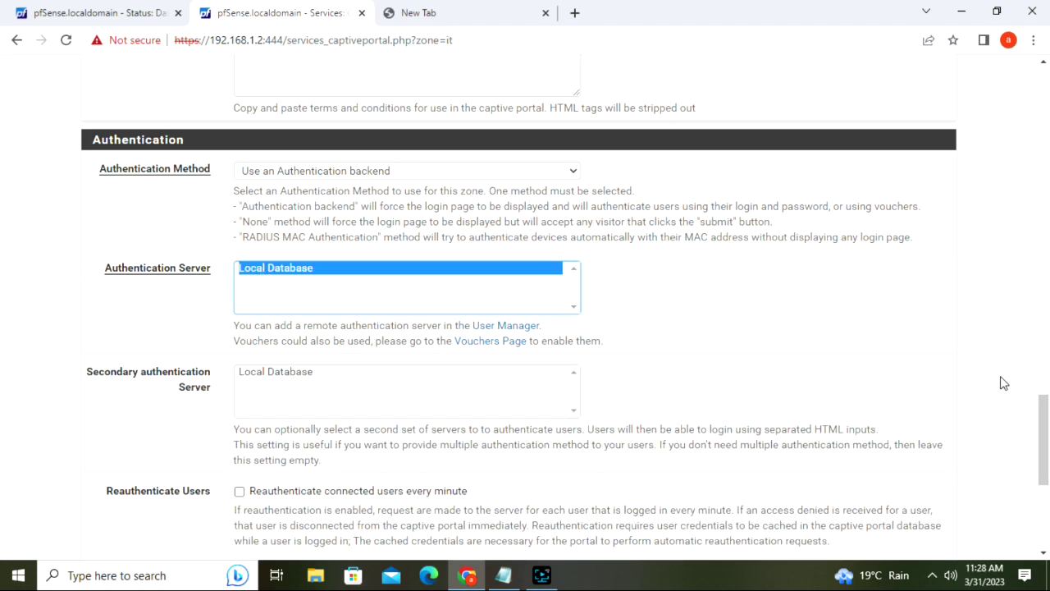
drag(1047, 427, 1047, 465)
click(262, 492)
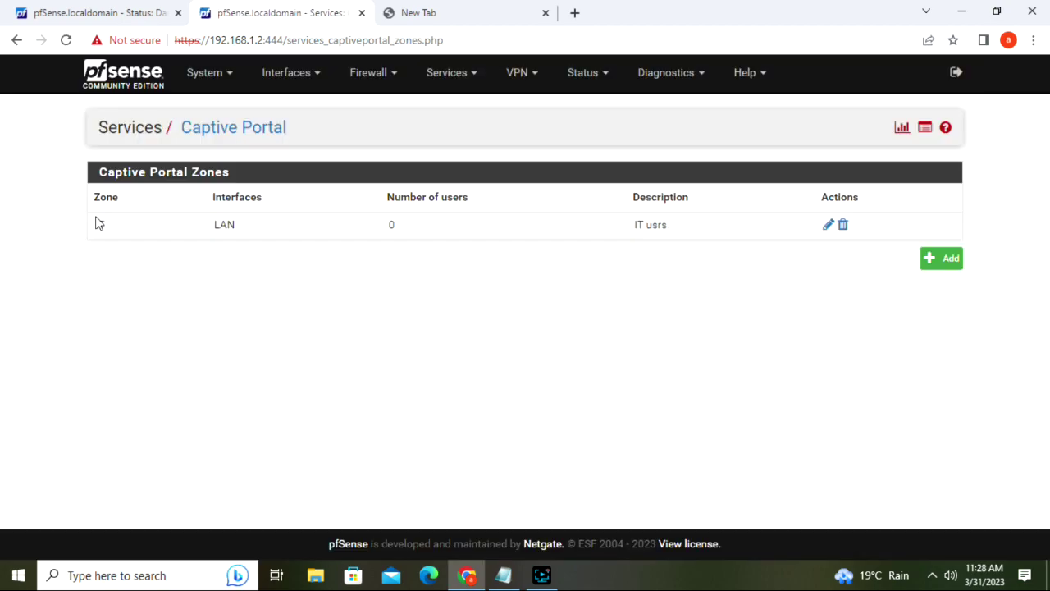
- Resave the IT zone's settings, then open the System > User Manager users list
click(827, 226)
drag(1046, 137, 1047, 440)
drag(1047, 402, 1046, 461)
click(261, 477)
click(205, 72)
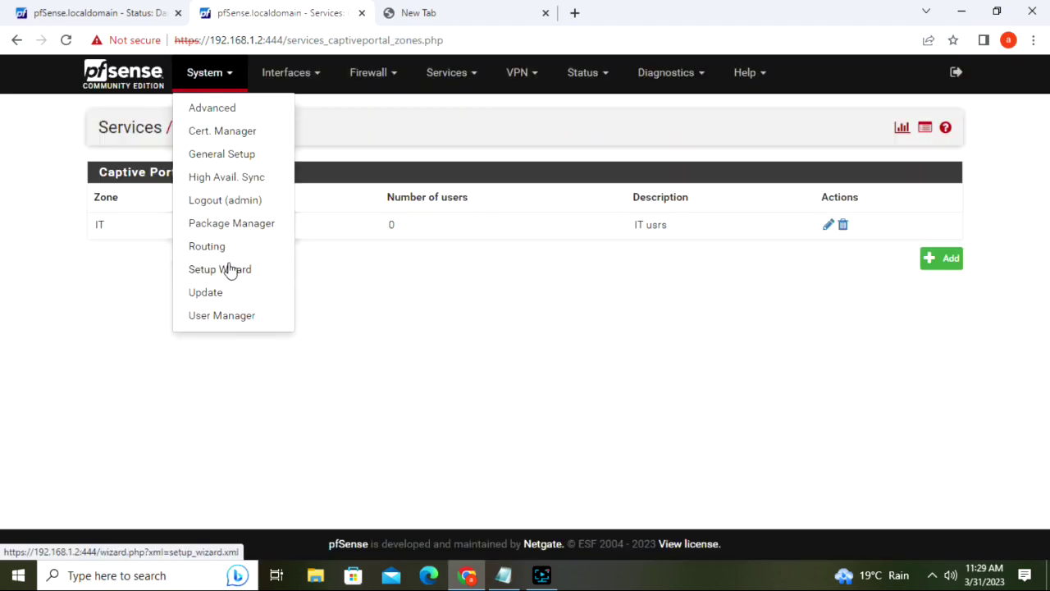
click(228, 320)
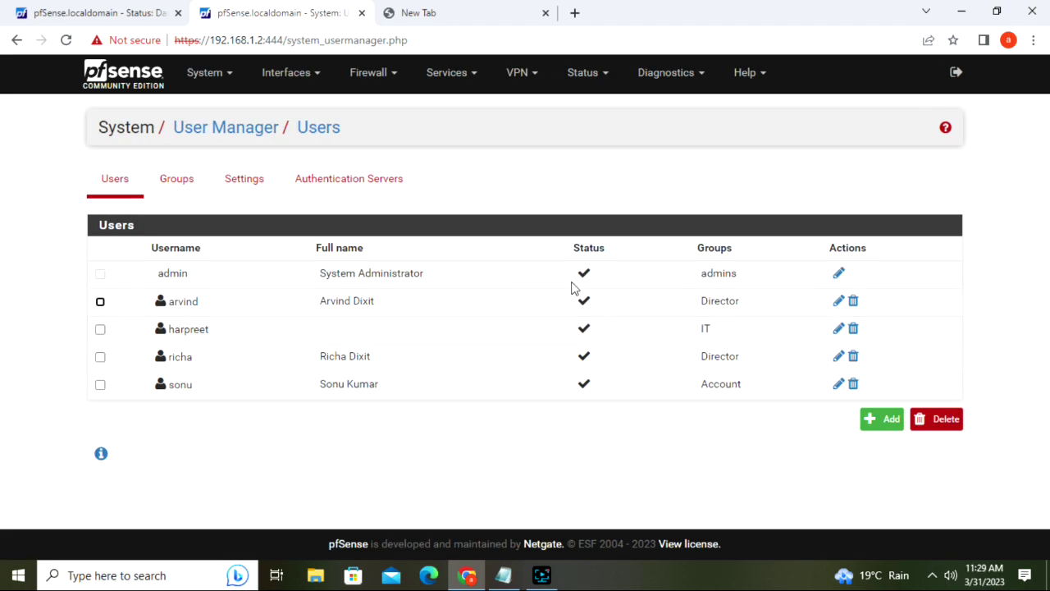
- Add the 'User - Services: Captive Portal login' privilege to the IT-group user
click(836, 332)
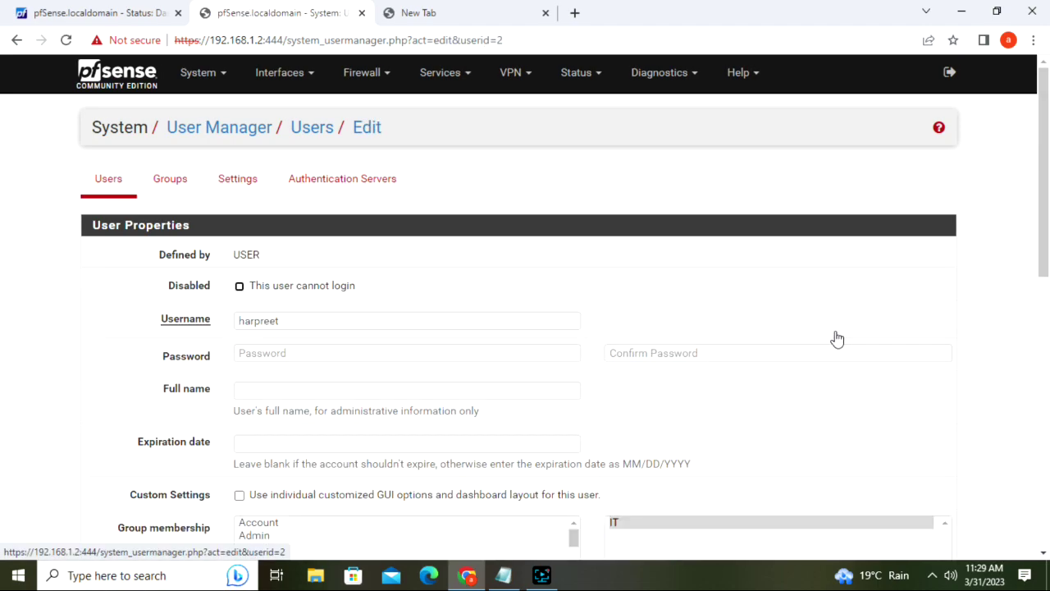
scroll(1049, 178, down, 5)
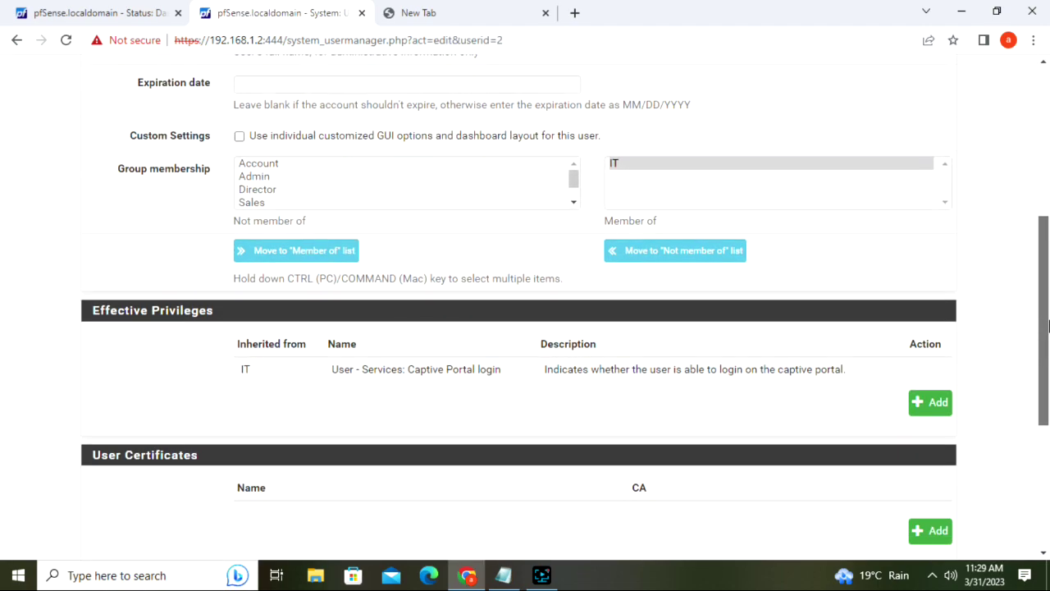
click(930, 405)
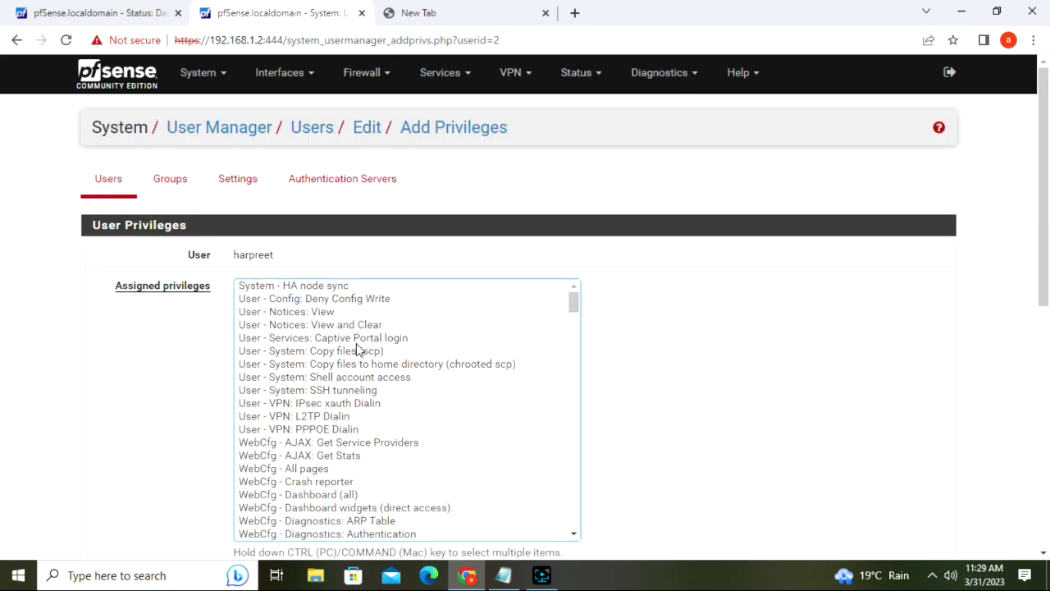
click(278, 340)
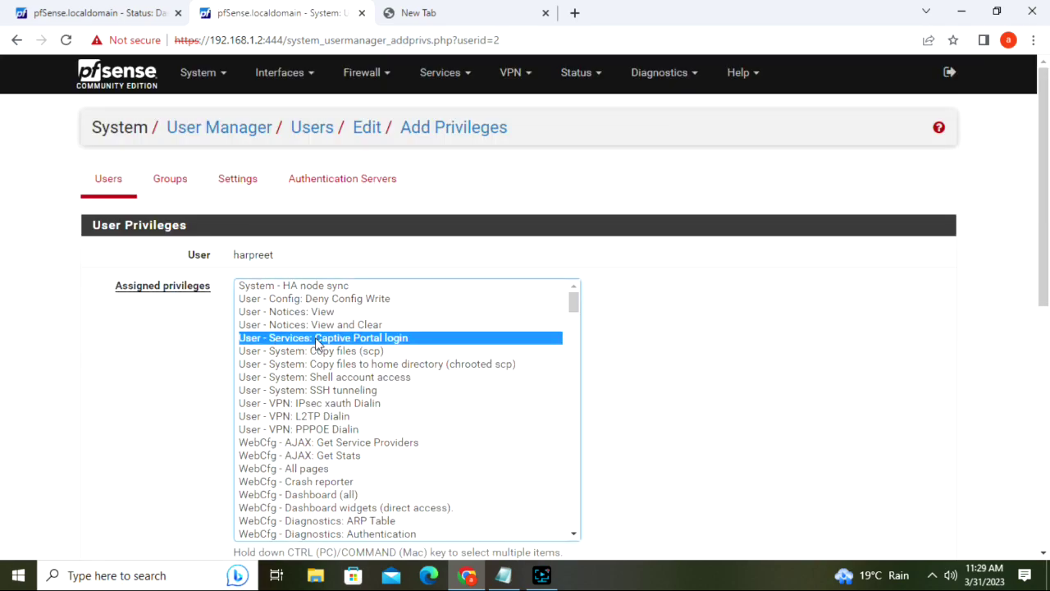
drag(1044, 243, 1049, 482)
click(264, 446)
- Save the IT user's account with the new privilege and return to Notepad
drag(1048, 210, 1048, 361)
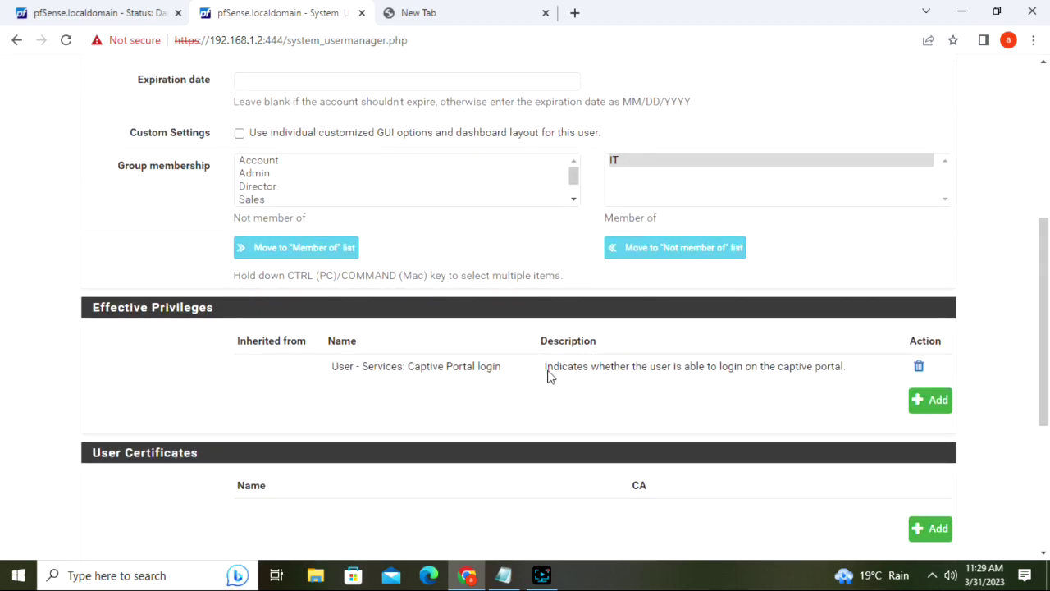
drag(362, 373, 511, 389)
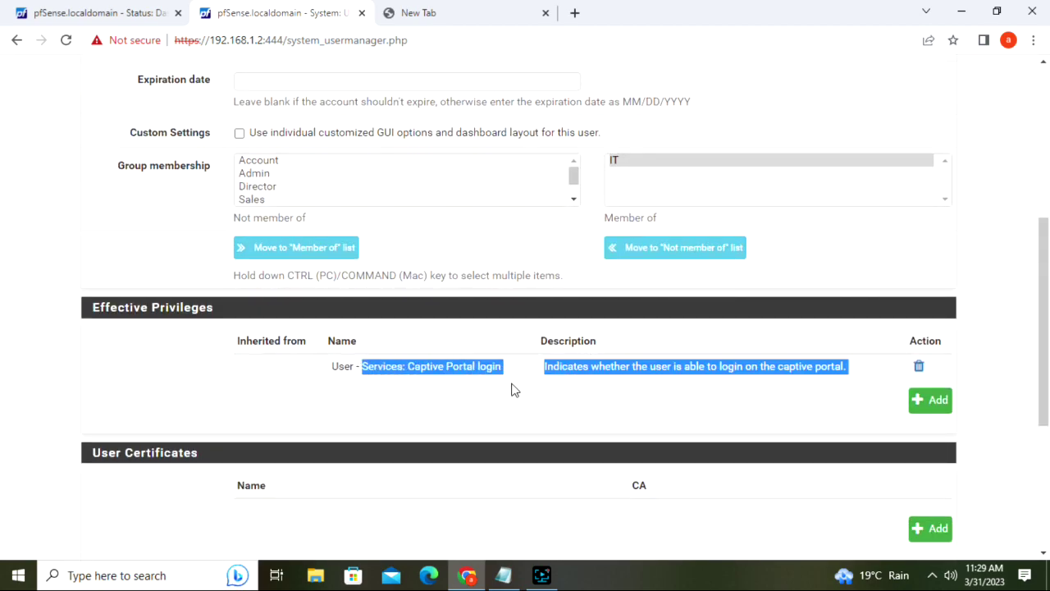
scroll(656, 435, down, 4)
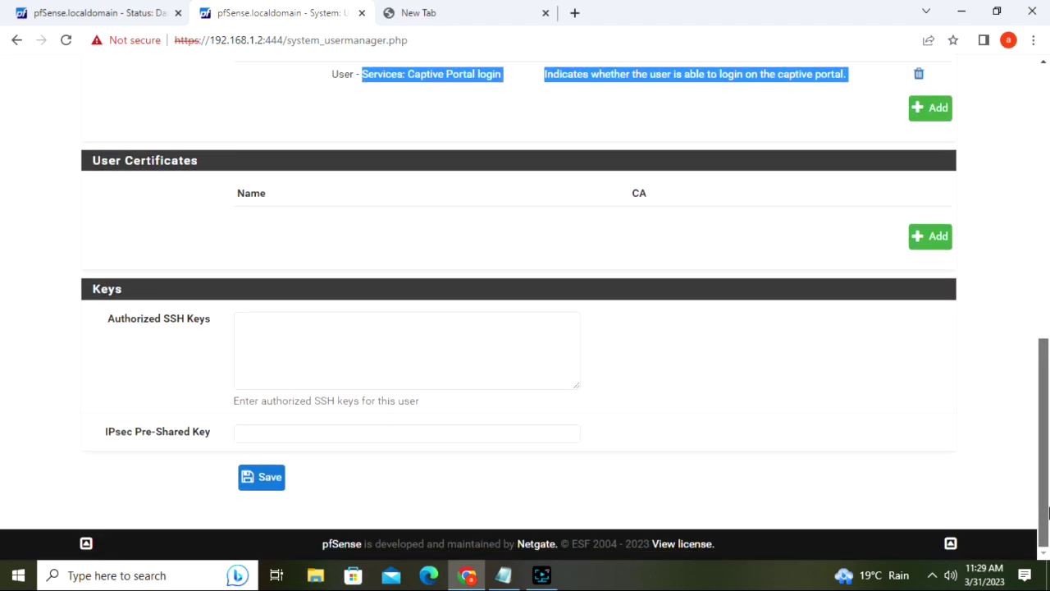
click(276, 477)
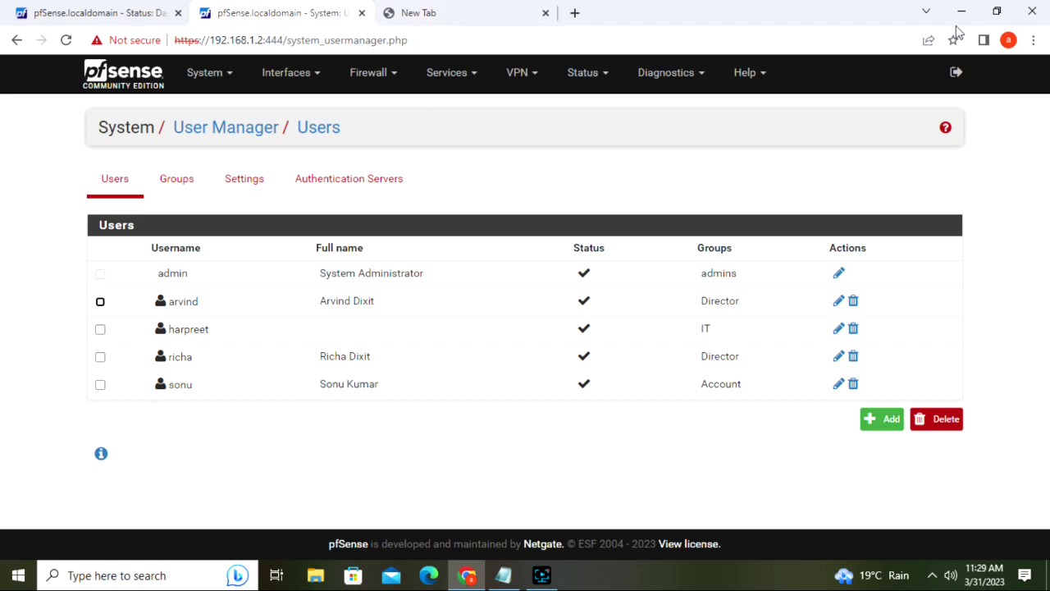
click(452, 10)
click(503, 575)
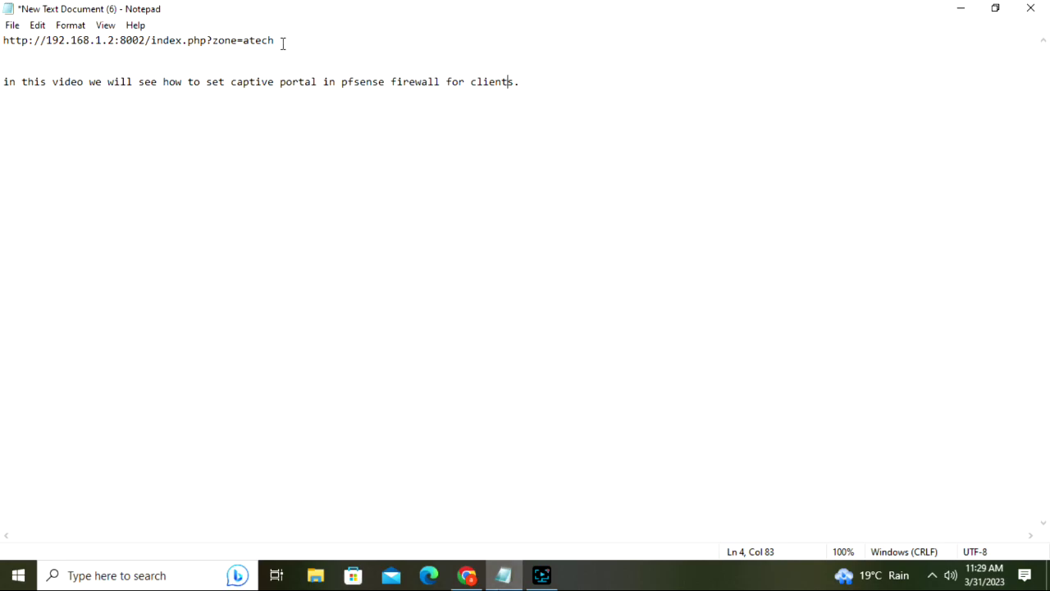
- Change the portal link's zone to 'it' and select the whole link on line one
text(it)
drag(289, 42, 3, 33)
key(ctrl+c)
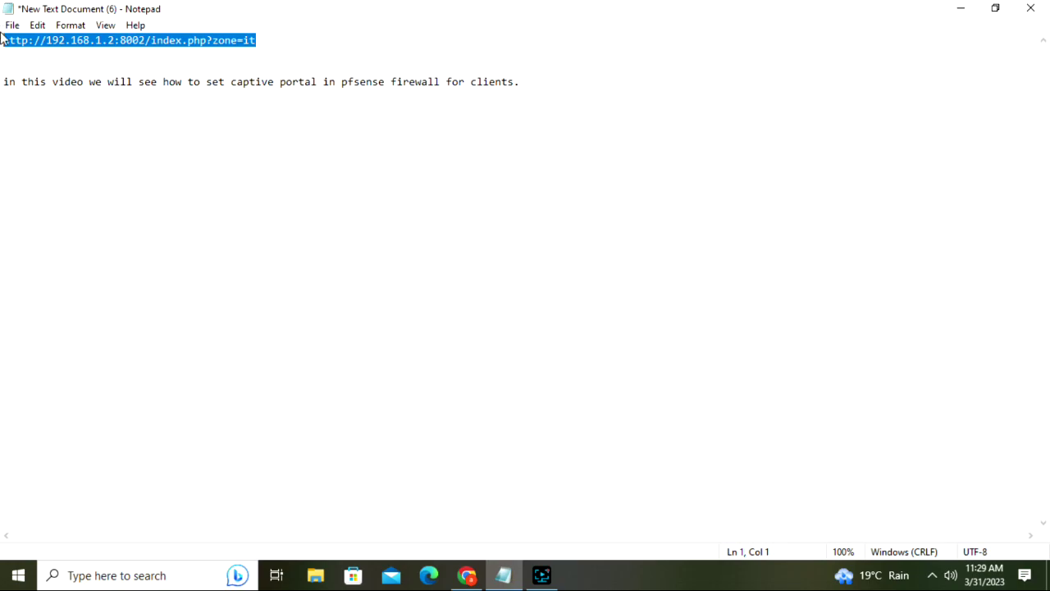
click(466, 575)
- Try loading google.com in Chrome's address bar
click(478, 36)
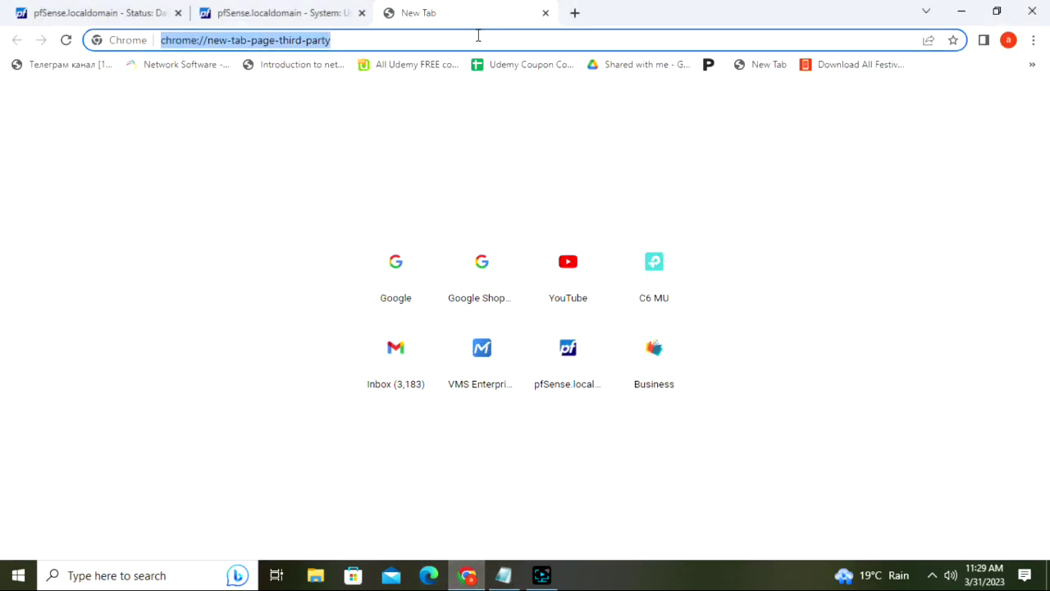
text(goo)
key(Return)
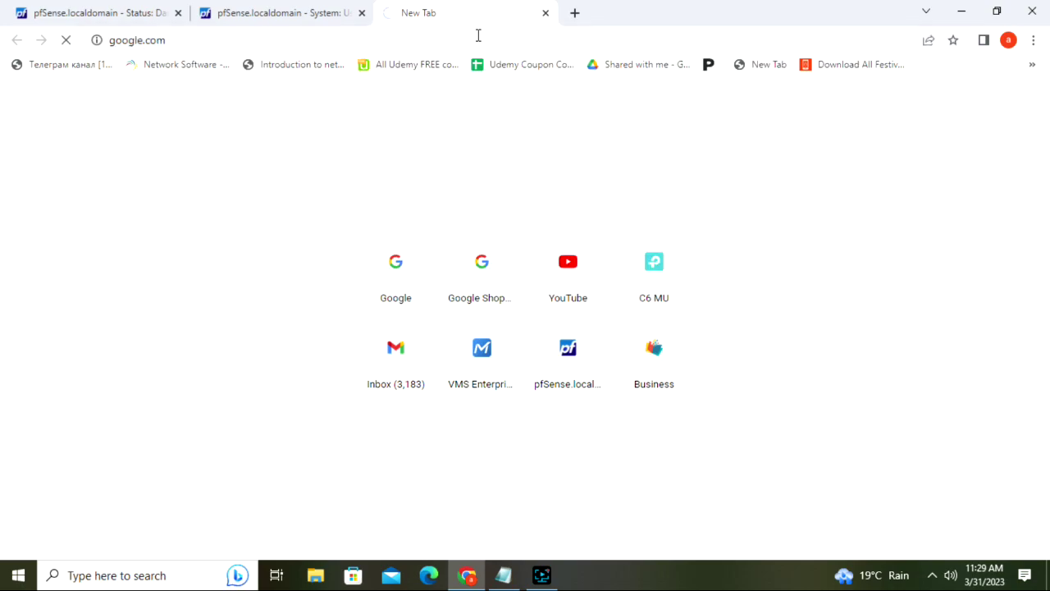
click(932, 575)
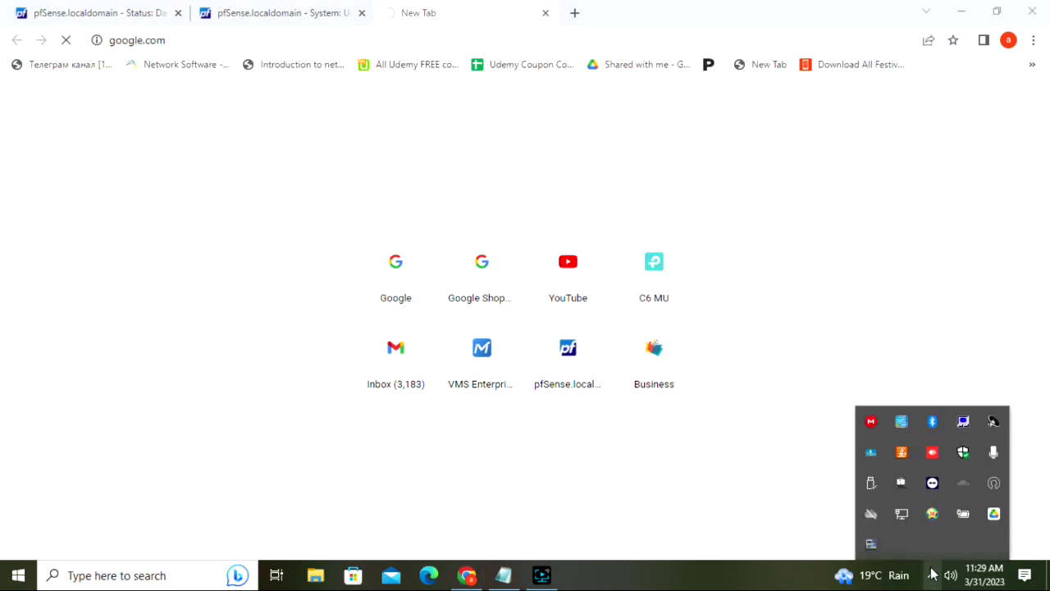
click(404, 16)
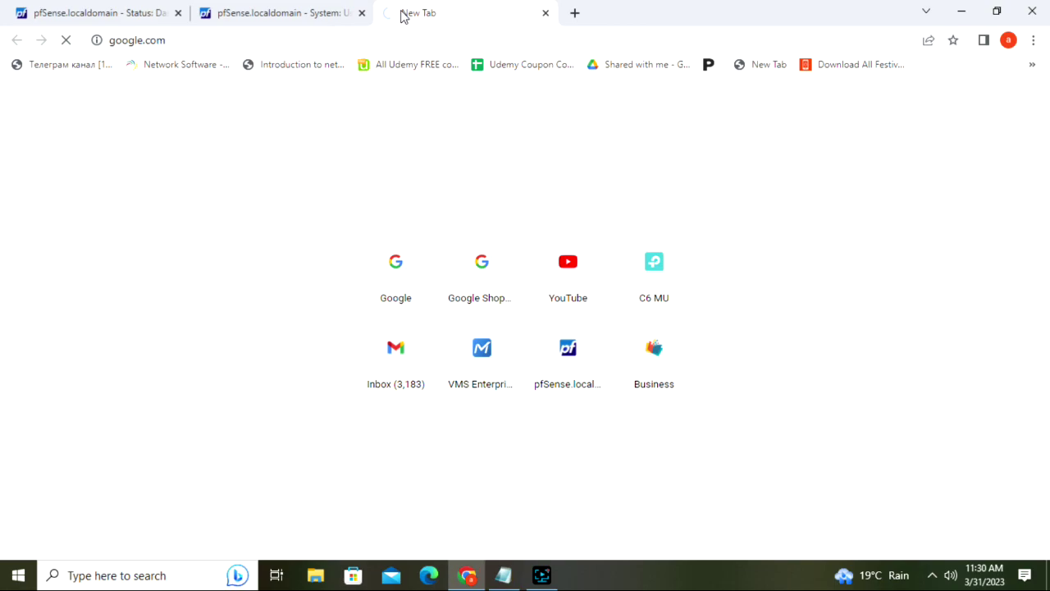
click(389, 43)
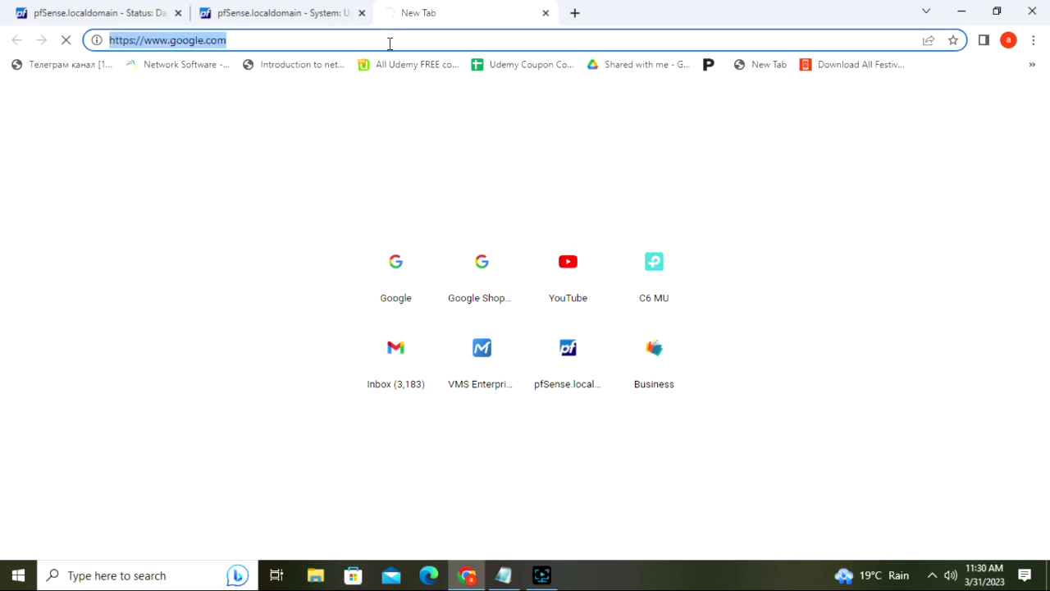
click(453, 270)
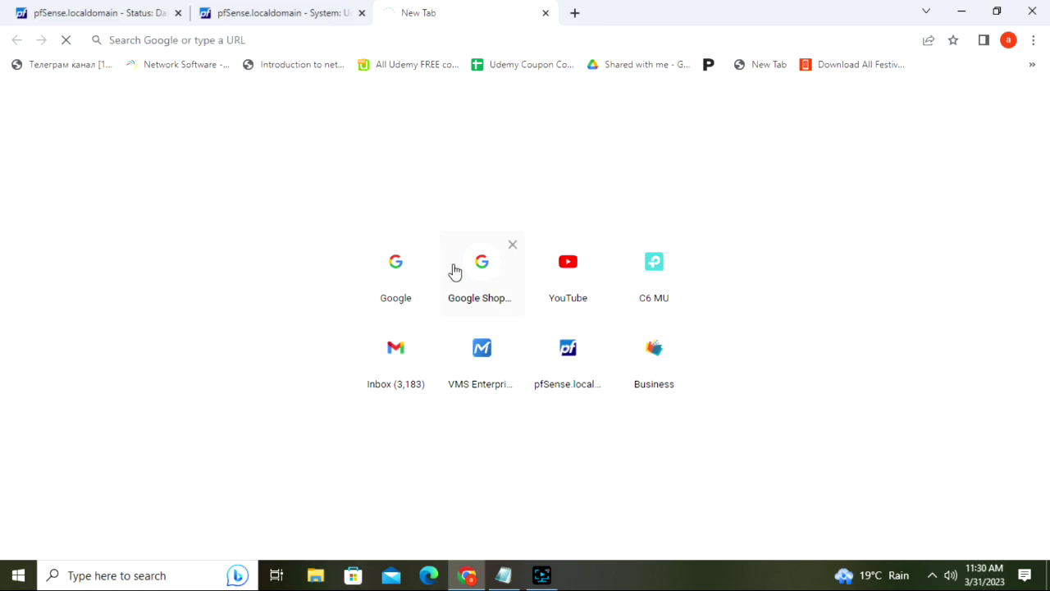
- Load youtube.com in a new tab, then paste and open the portal link in the google tab
click(577, 11)
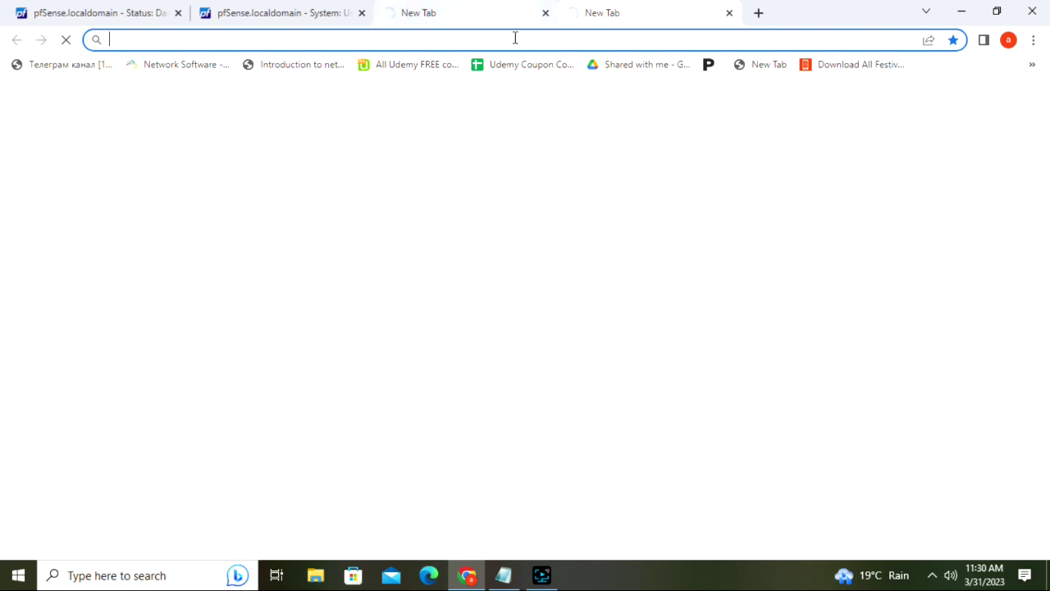
text(yo)
key(Return)
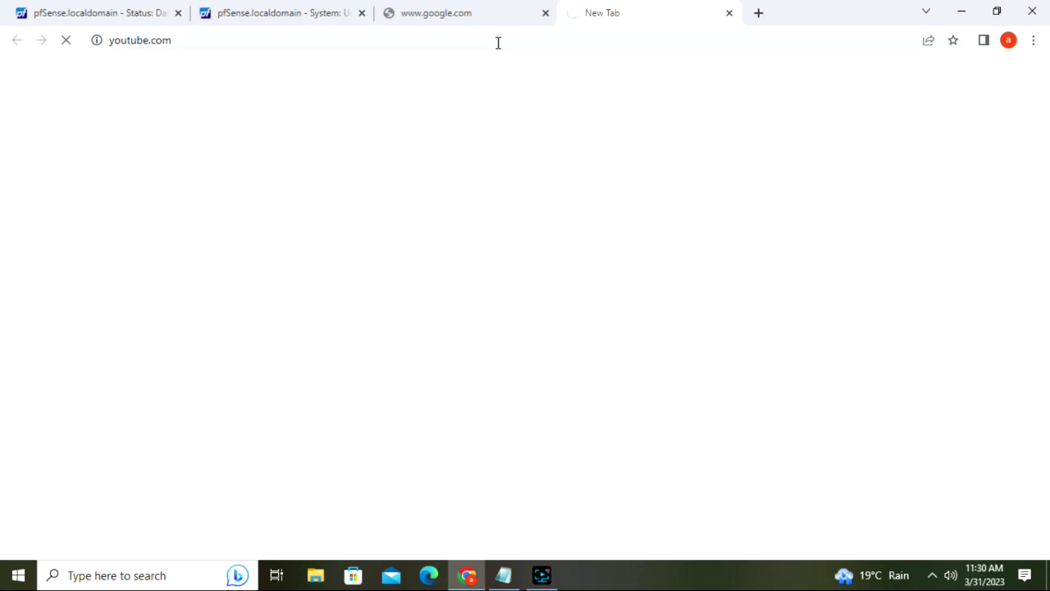
click(412, 11)
click(412, 47)
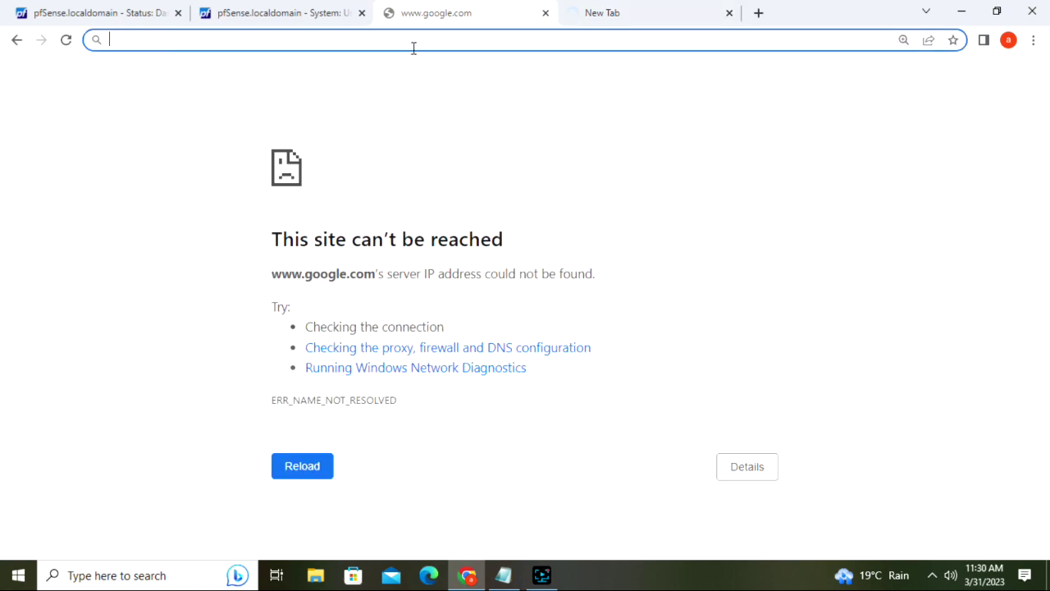
key(ctrl+v)
key(Return)
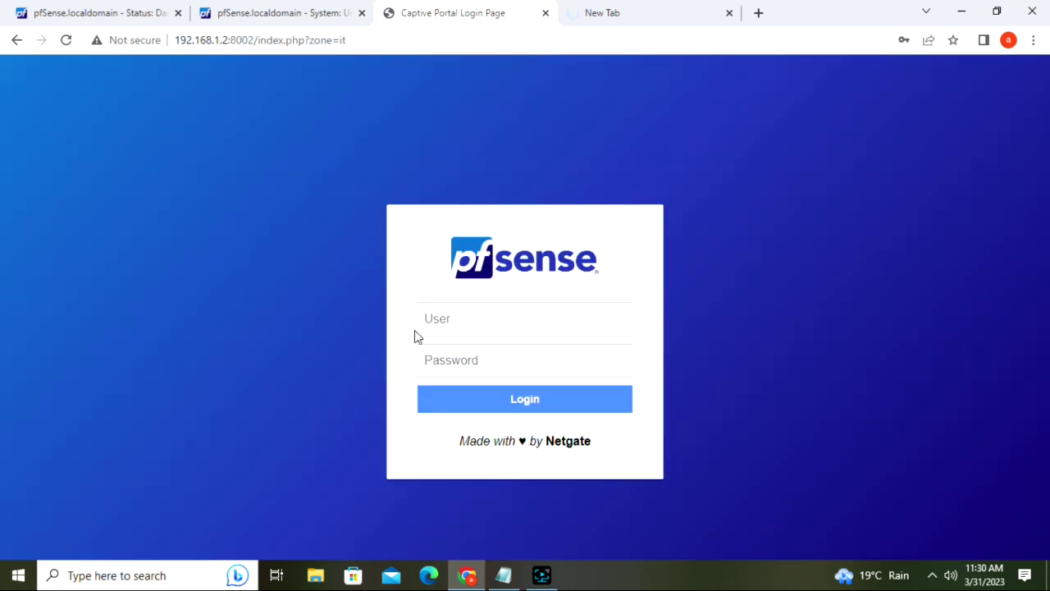
- Log in to the captive portal with the user's name and password
click(493, 323)
text(harp)
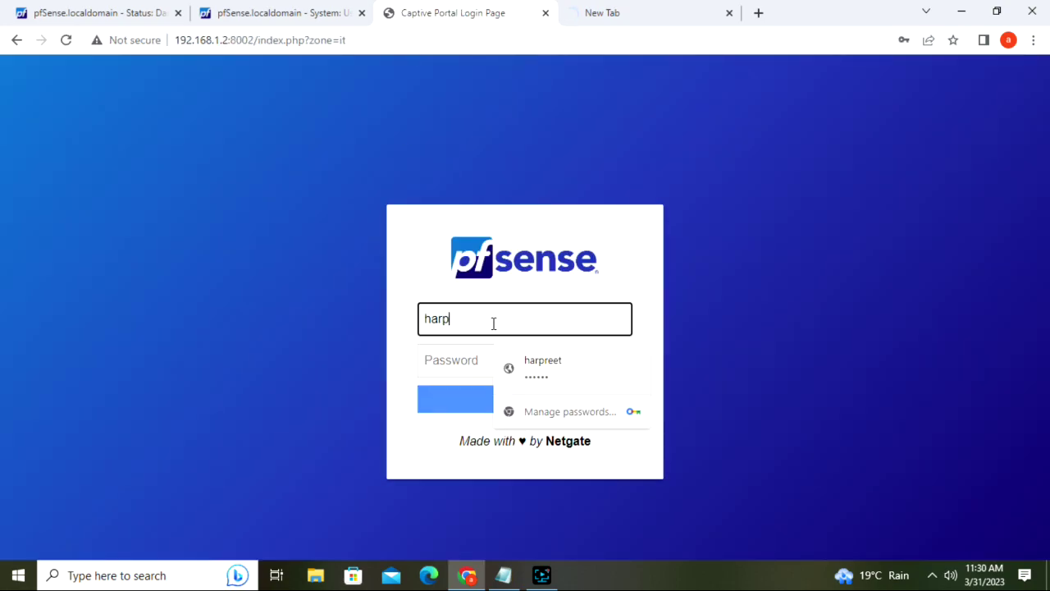
text(reet)
click(467, 353)
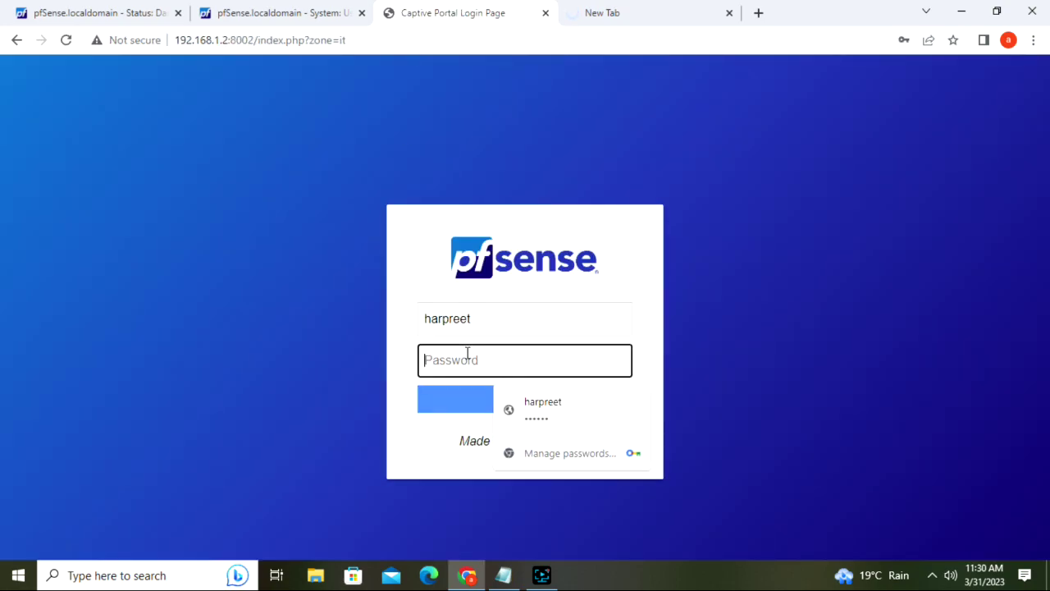
text(123456)
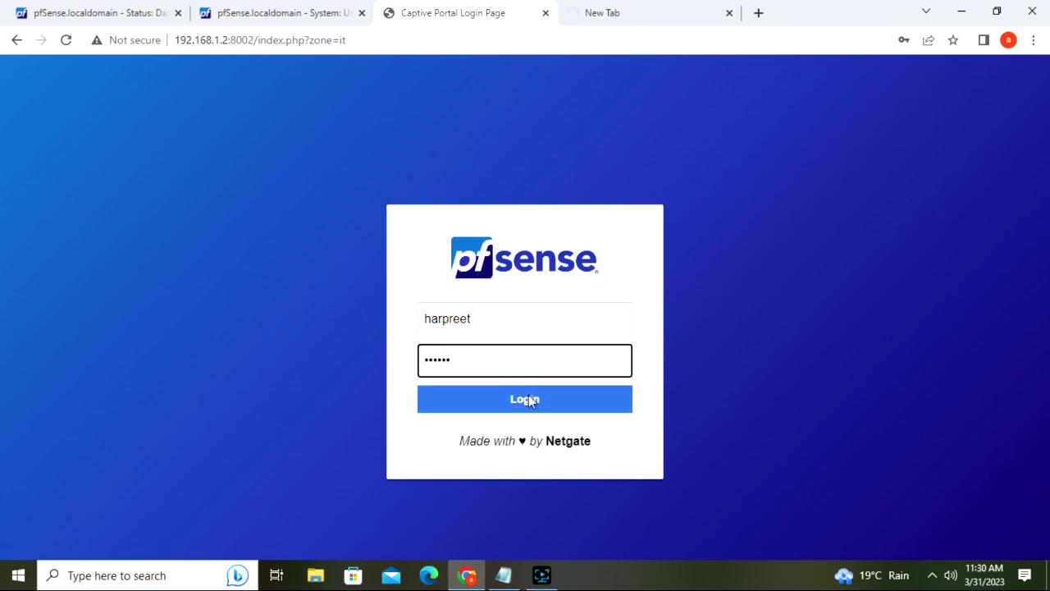
click(528, 397)
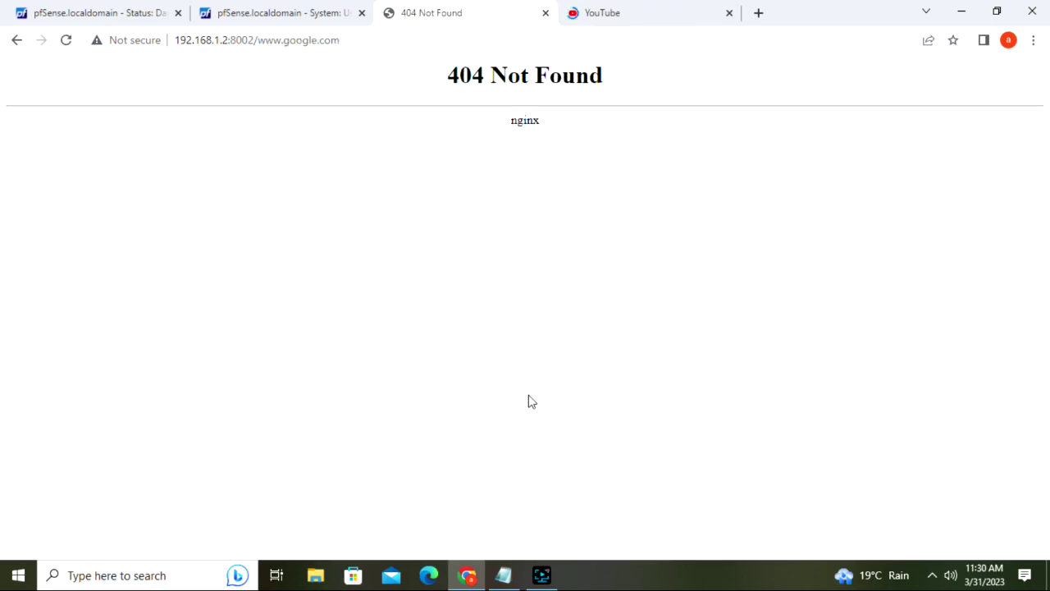
- Type 'goo' in the YouTube tab's address bar, then reload the 404 portal page
click(630, 12)
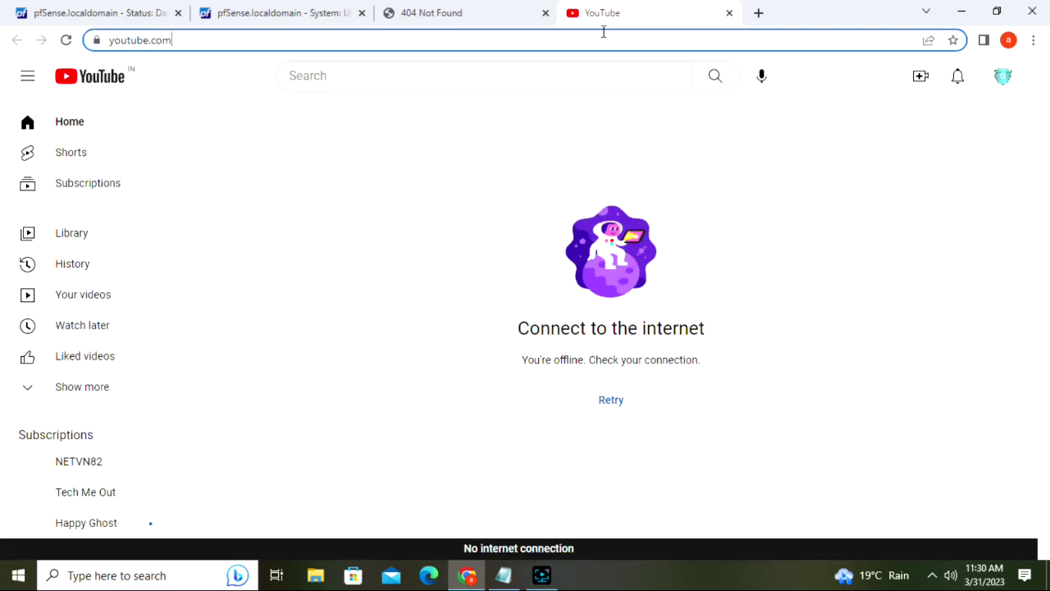
click(603, 31)
text(googl)
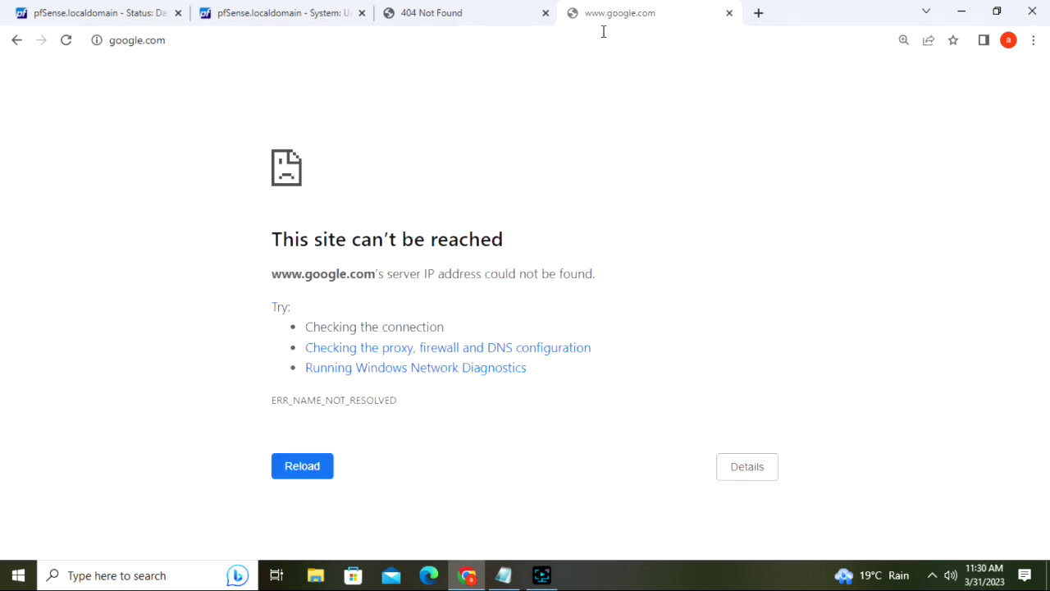
click(495, 8)
click(426, 41)
key(Escape)
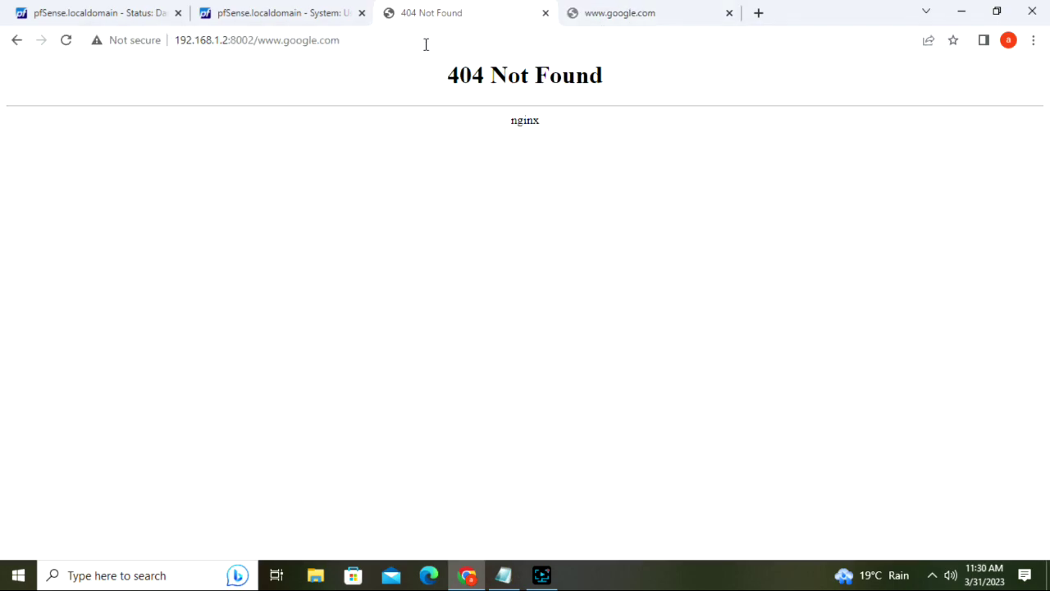
click(418, 43)
key(Return)
- From the User Manager, go to Services > Captive Portal and edit the IT zone
click(316, 23)
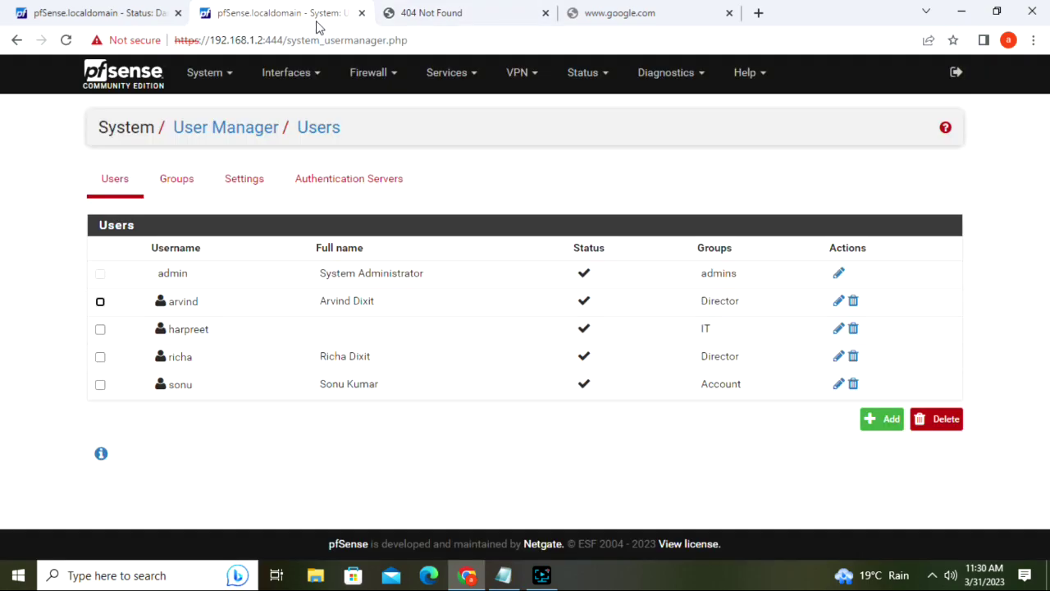
click(469, 79)
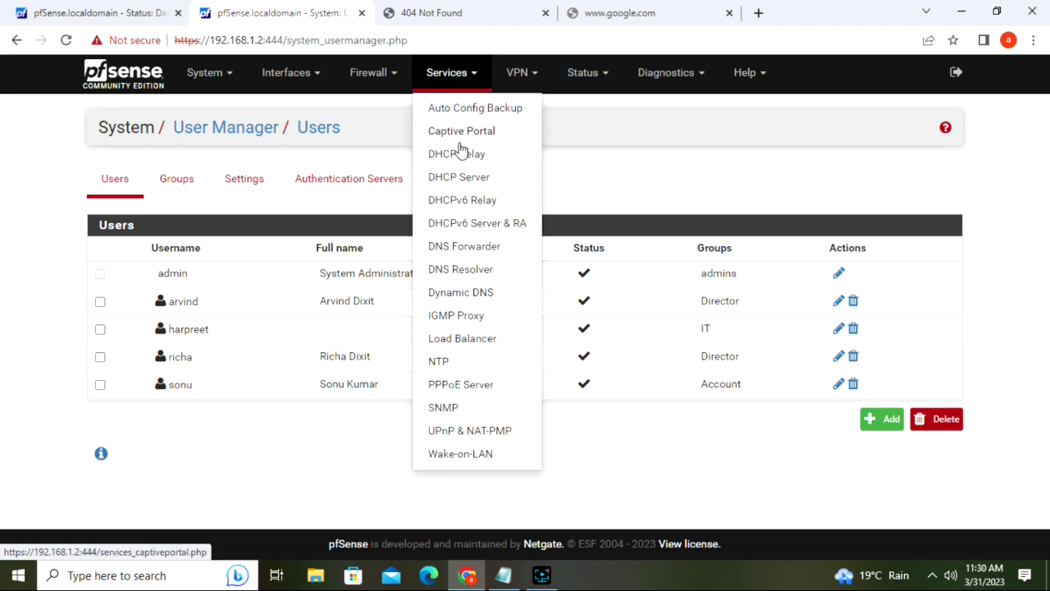
click(476, 80)
click(474, 79)
click(466, 131)
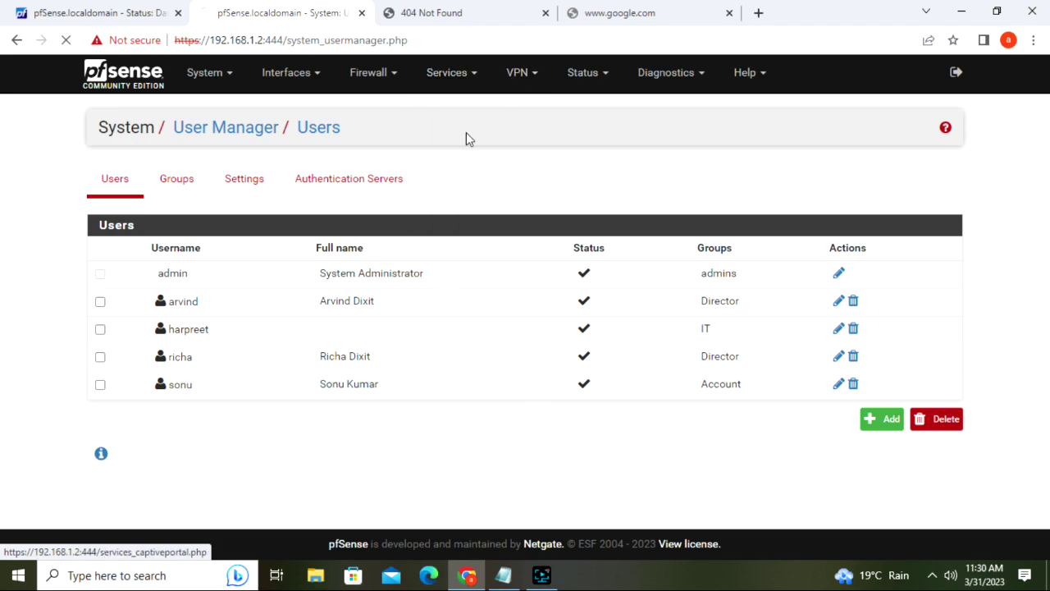
click(827, 226)
scroll(520, 198, down, 10)
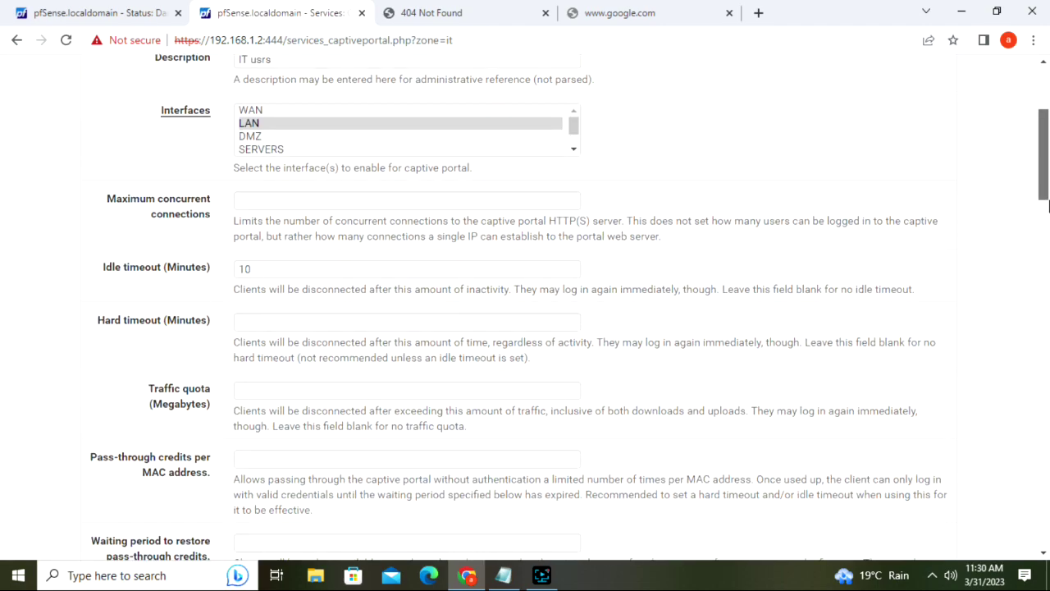
click(470, 204)
key(BackSpace)
key(BackSpace)
text(IT)
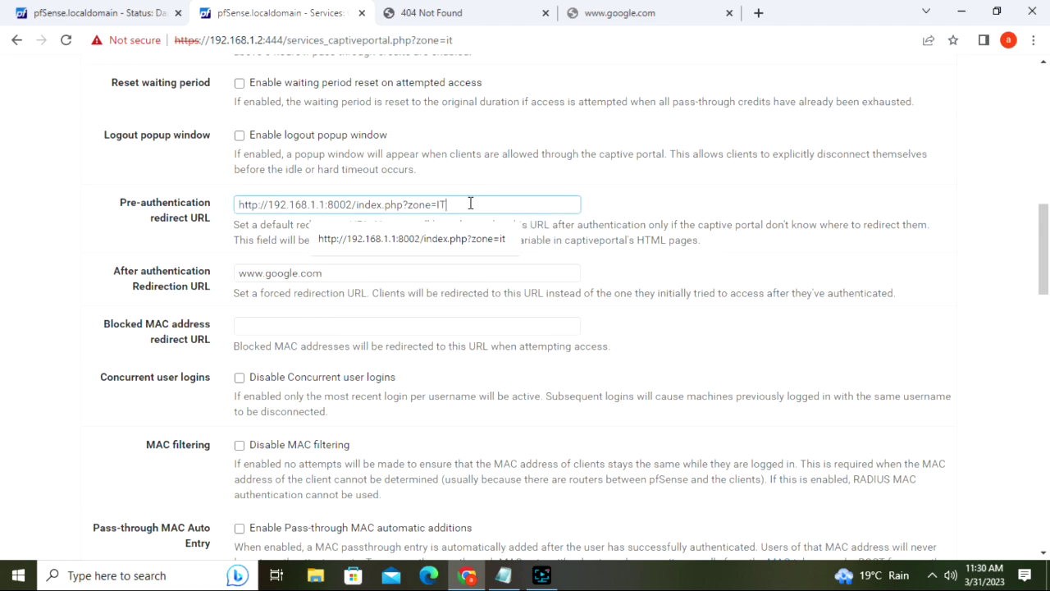
scroll(470, 204, down, 1)
click(237, 181)
text(https)
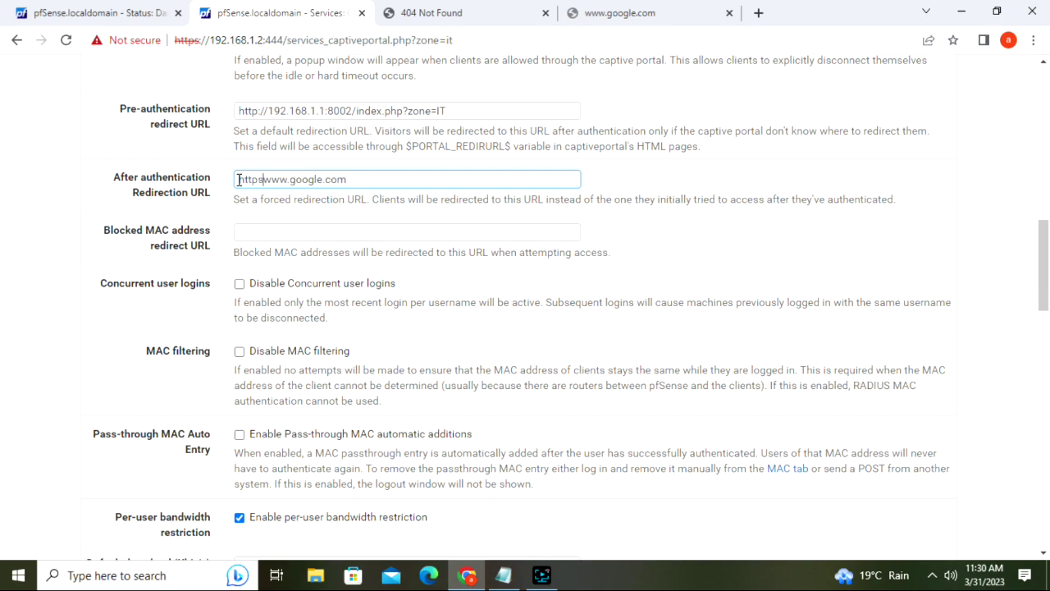
text(://)
drag(1044, 264, 1046, 379)
scroll(395, 343, down, 8)
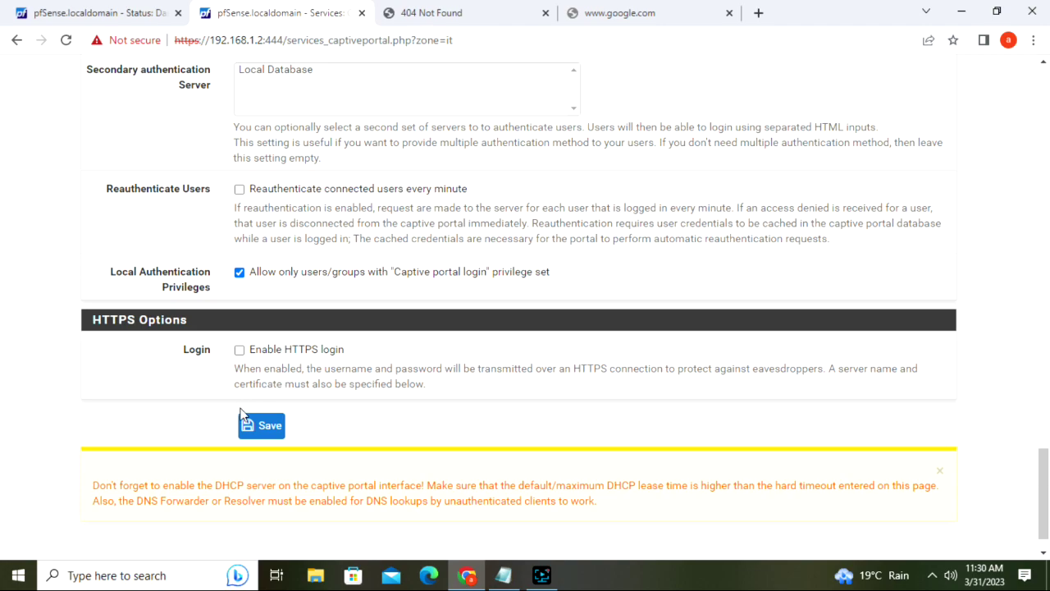
click(247, 427)
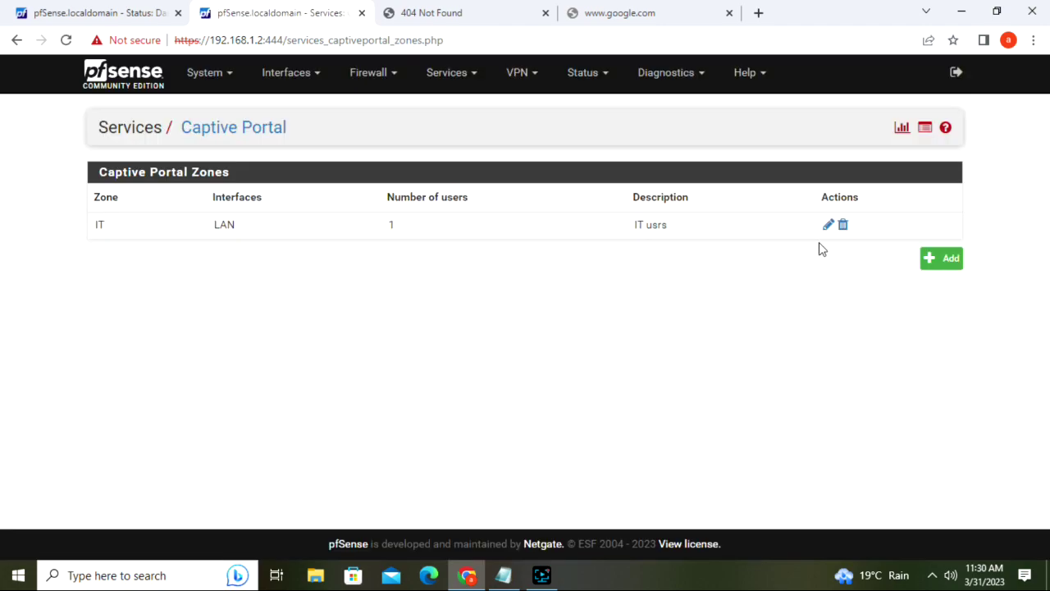
click(487, 20)
click(454, 39)
key(Return)
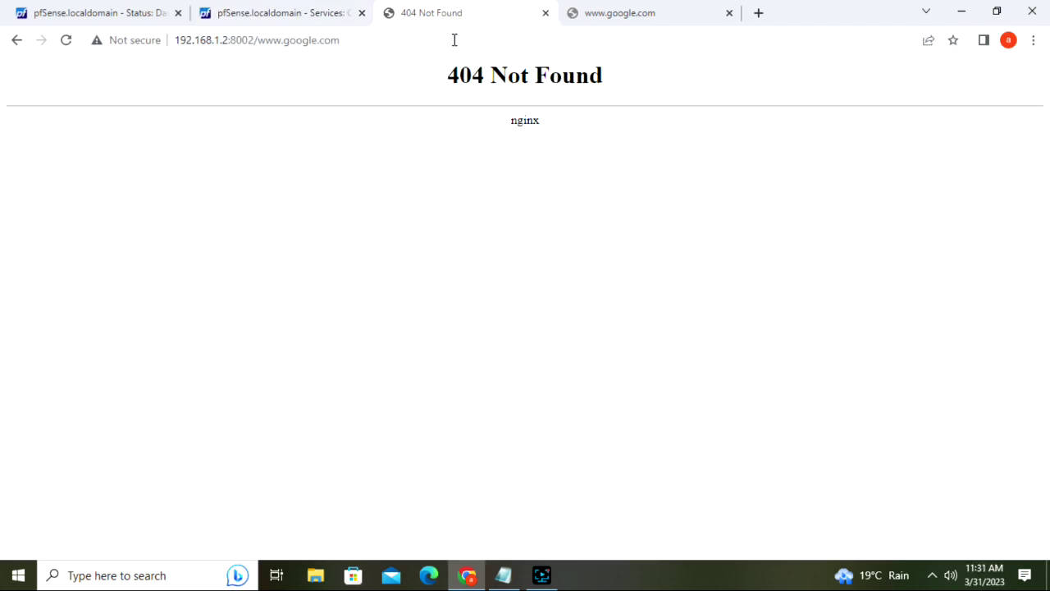
click(451, 39)
click(451, 39)
click(451, 40)
text(http://192.168.1.2:8002/index.php?zone=)
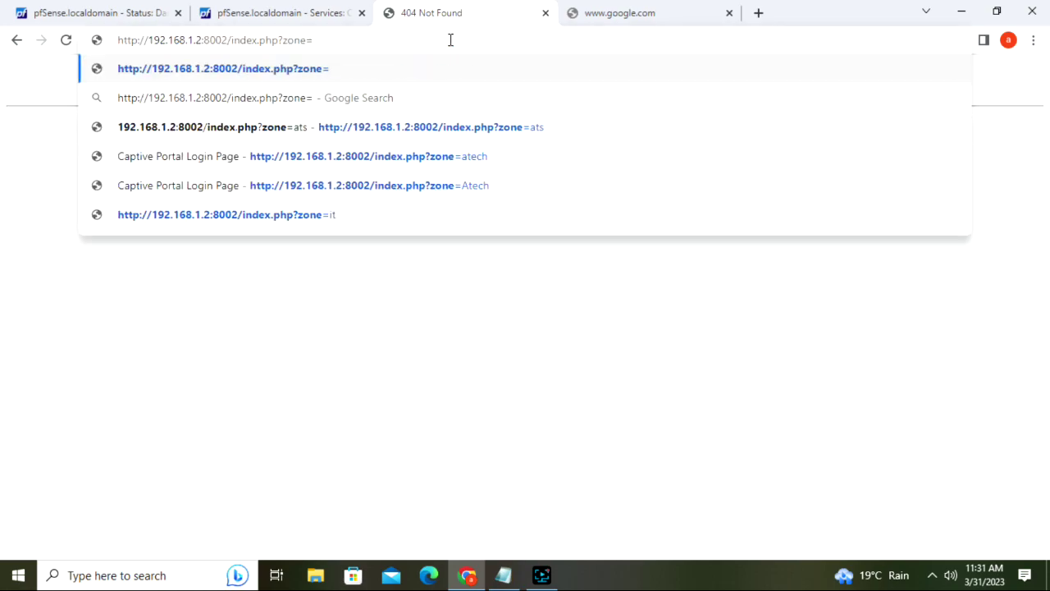
text(IT)
key(Return)
- Reload google.com in its tab, which still fails to load
click(637, 12)
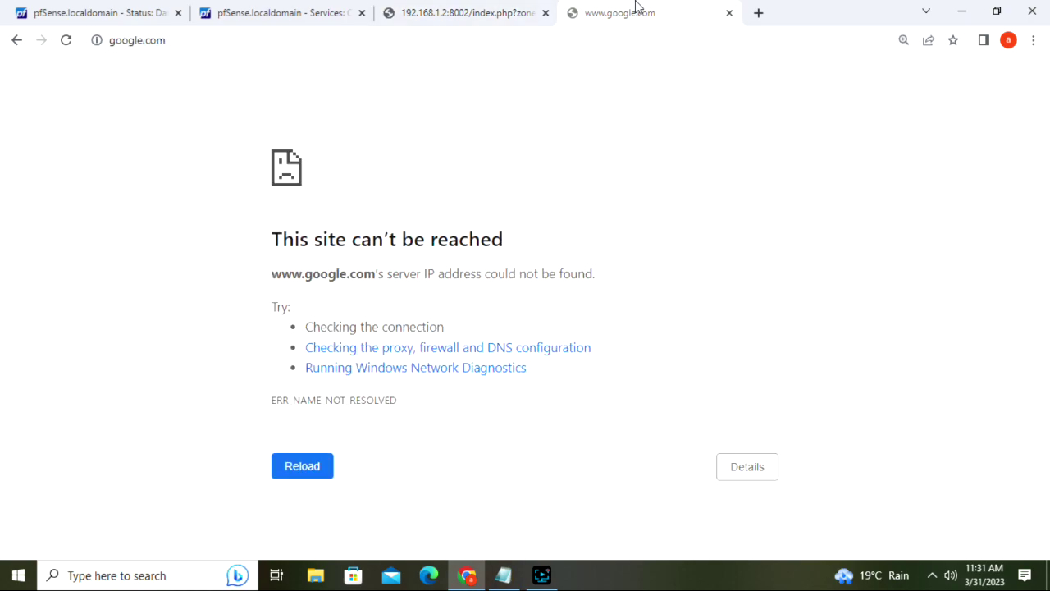
click(576, 36)
key(Return)
- Check the pfSense dashboard's Captive Portal Status widget for the 192.168.1.111 session
click(301, 10)
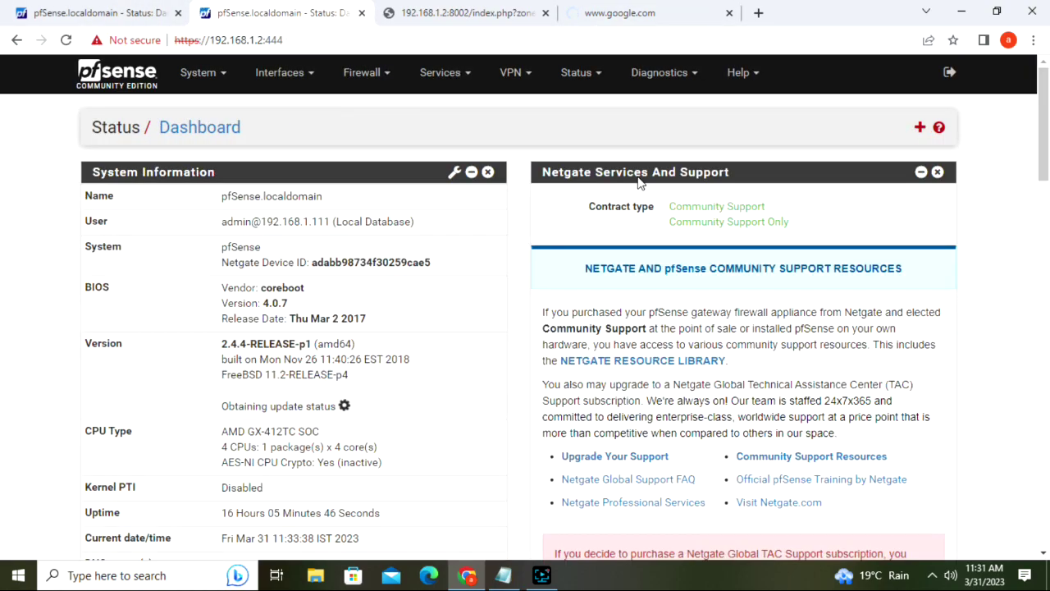
drag(1038, 185, 1044, 287)
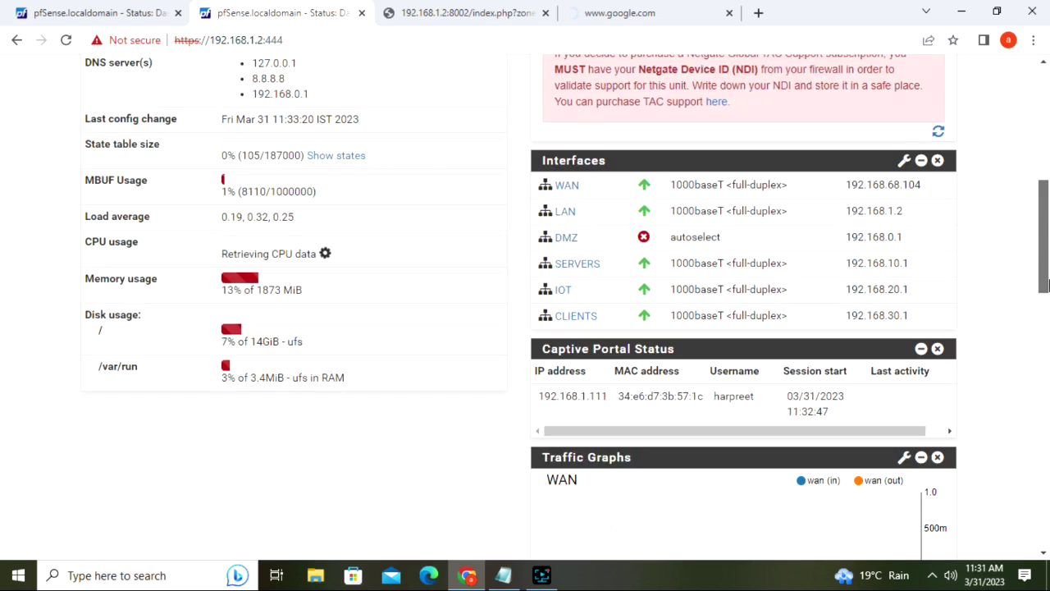
scroll(789, 316, down, 1)
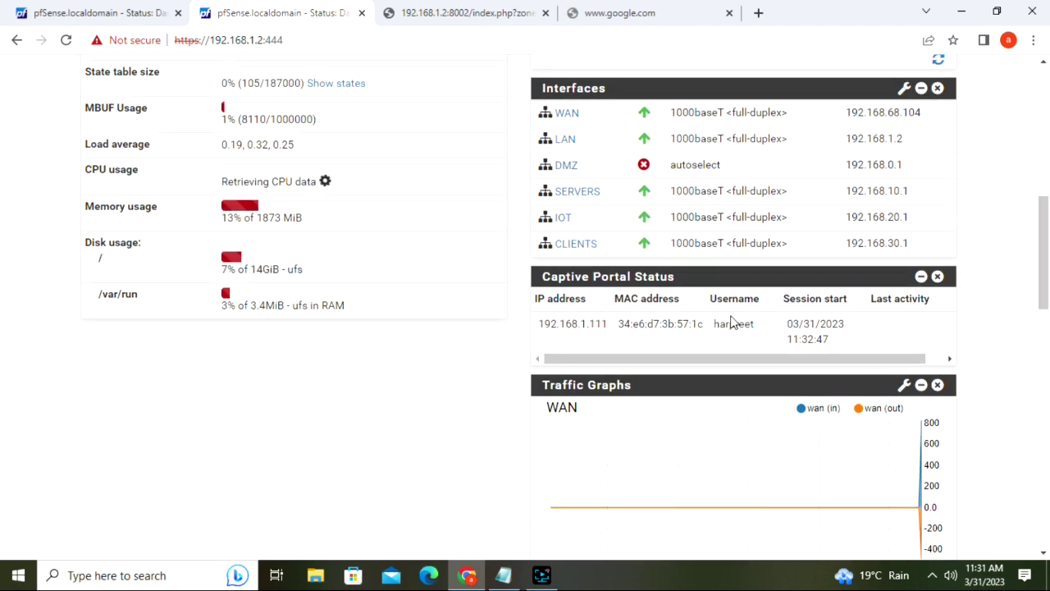
scroll(715, 358, right, 1)
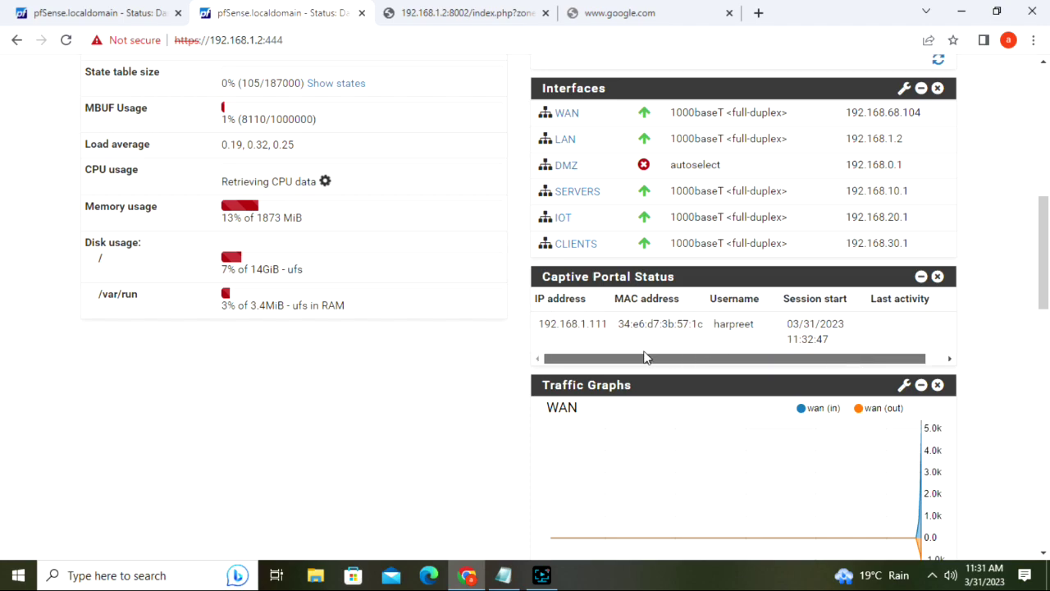
drag(1043, 247, 1029, 93)
- Recheck the google.com and portal tabs, then return to the pfSense dashboard
click(615, 9)
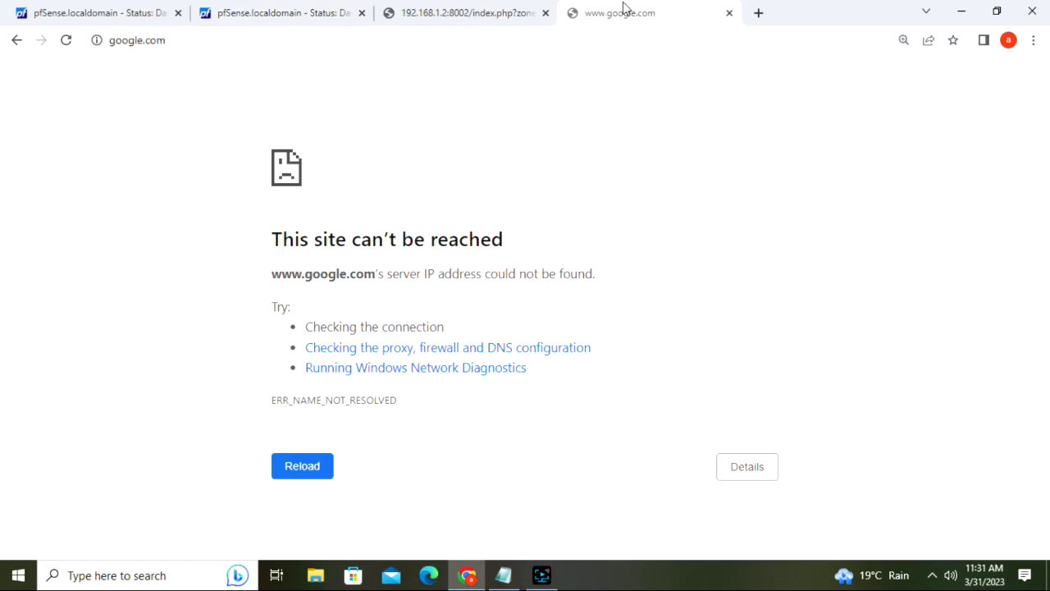
click(472, 9)
click(291, 10)
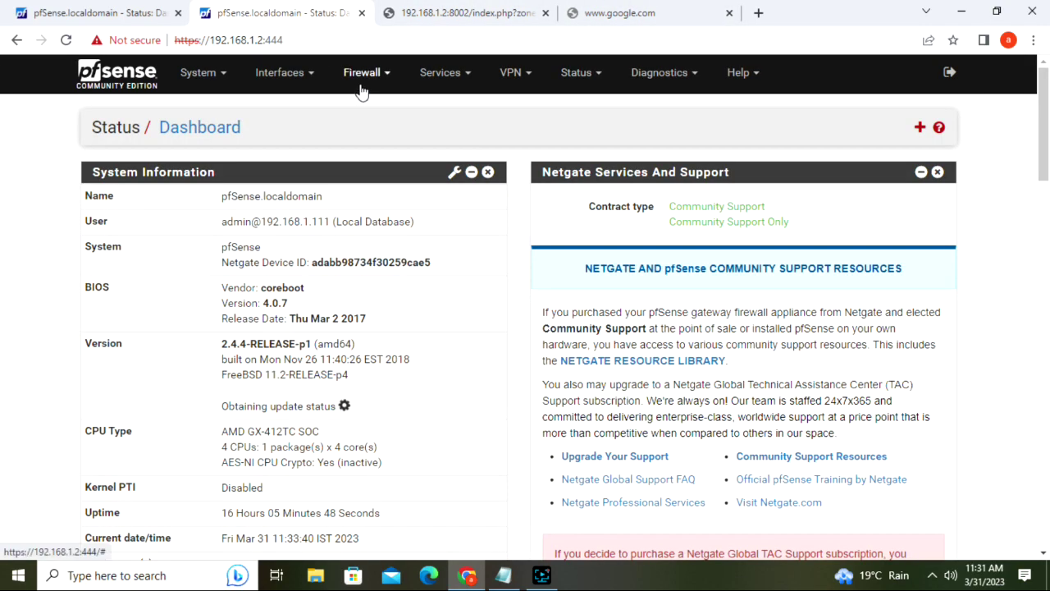
click(381, 81)
- Show the LAN firewall rules and review the Allow internet Access section
click(359, 155)
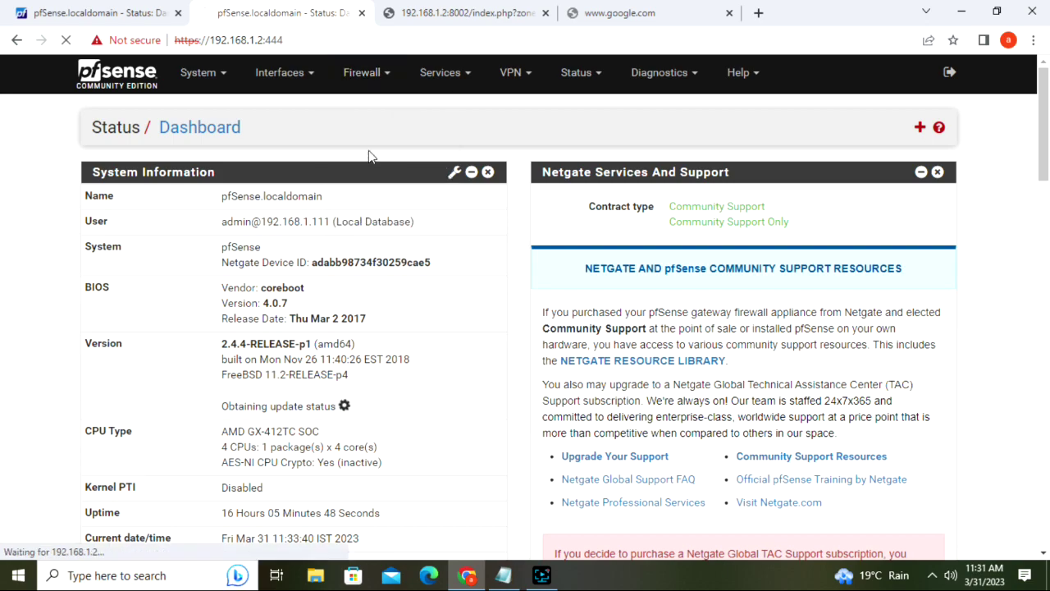
drag(1046, 146, 1048, 187)
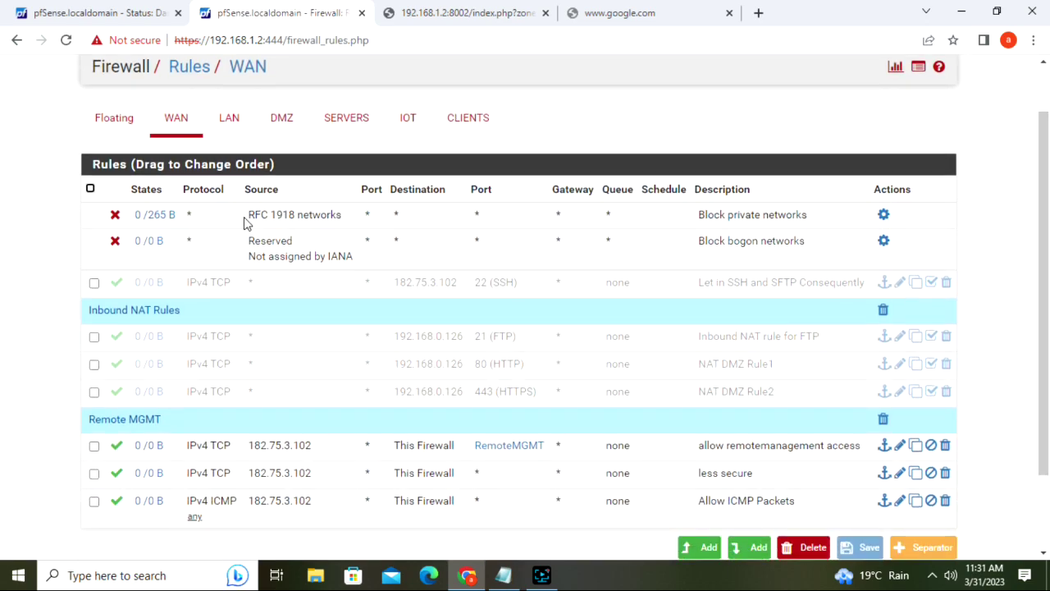
click(228, 119)
drag(1047, 205, 1047, 487)
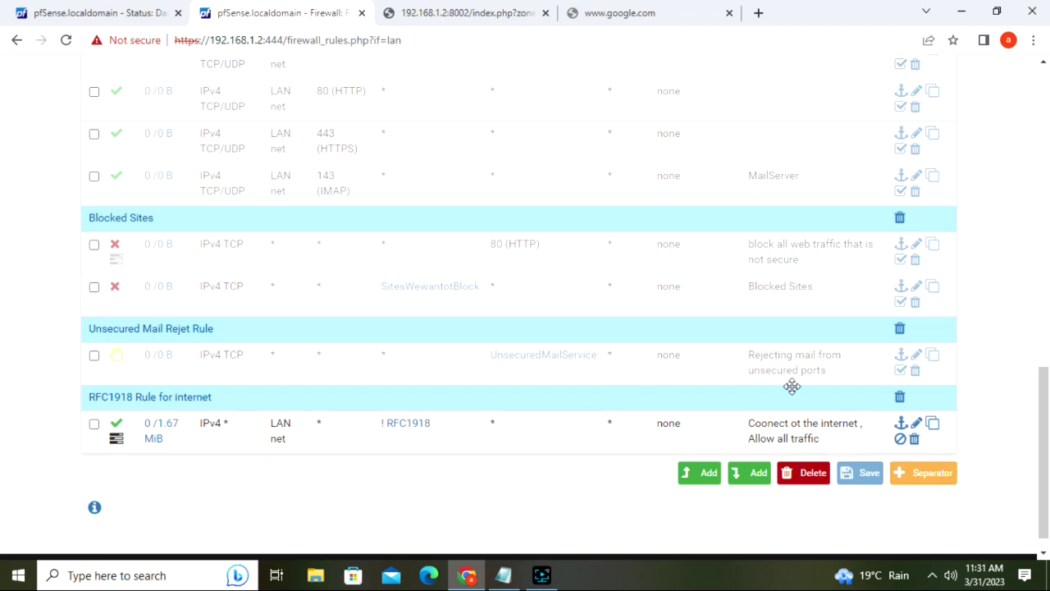
drag(1045, 375, 1046, 363)
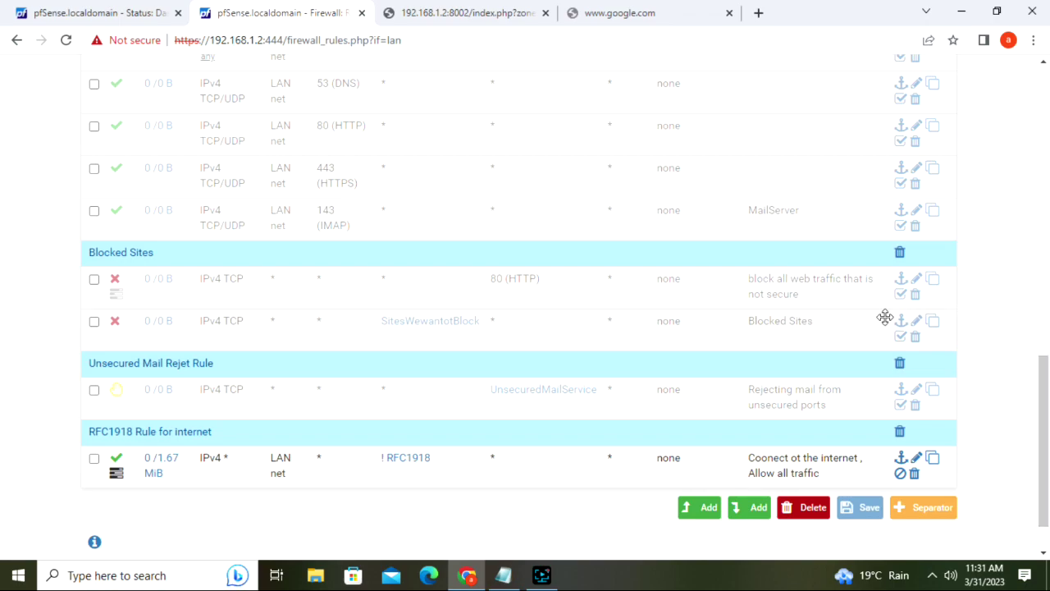
drag(1045, 387, 1048, 264)
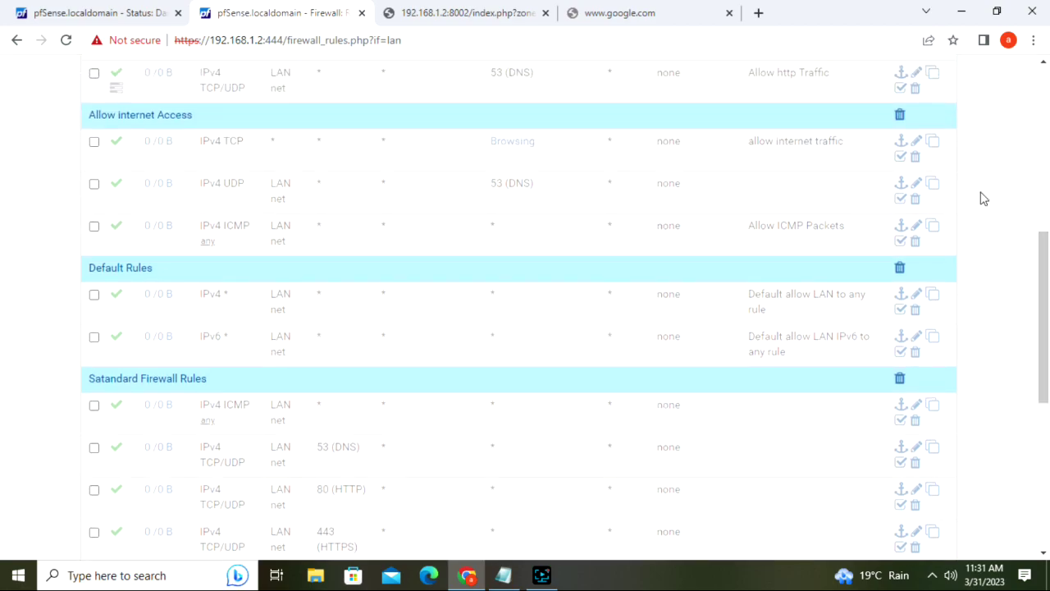
- Enable the allow internet traffic and IPv4 UDP DNS rules, applying each change
click(900, 164)
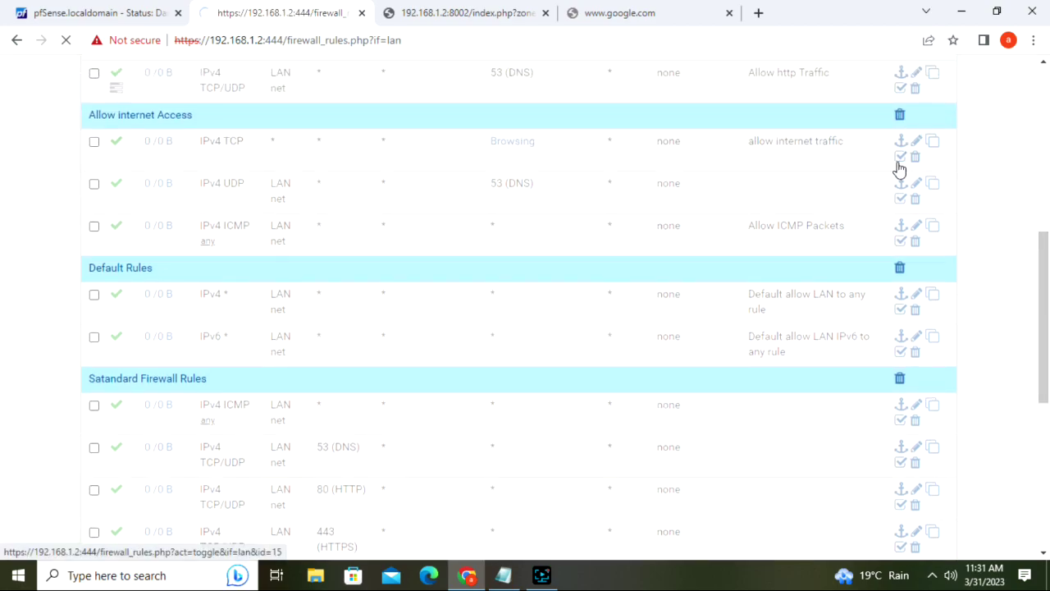
click(898, 190)
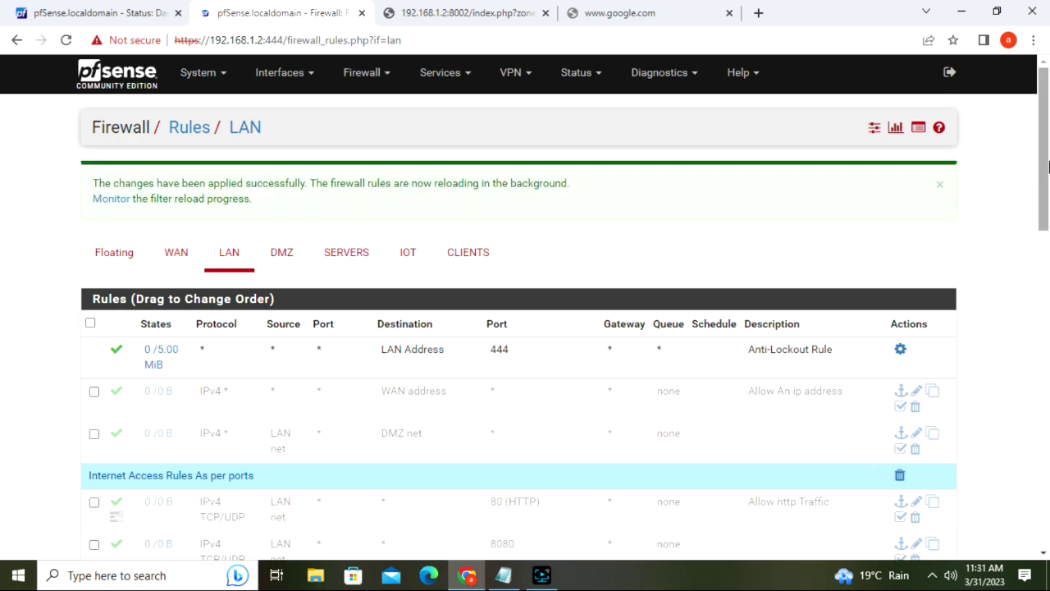
drag(1038, 178, 1048, 281)
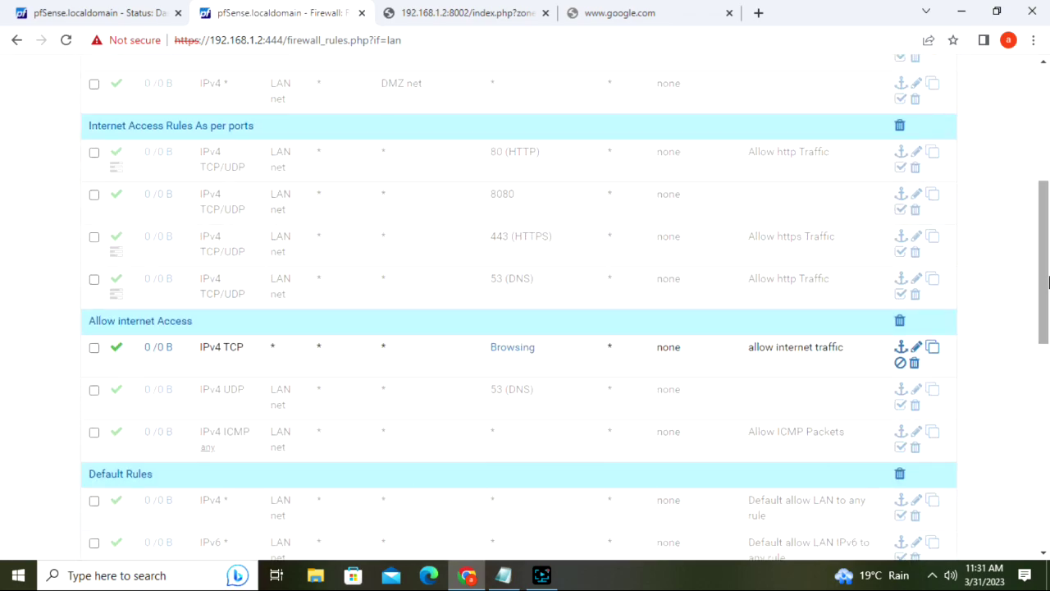
click(897, 406)
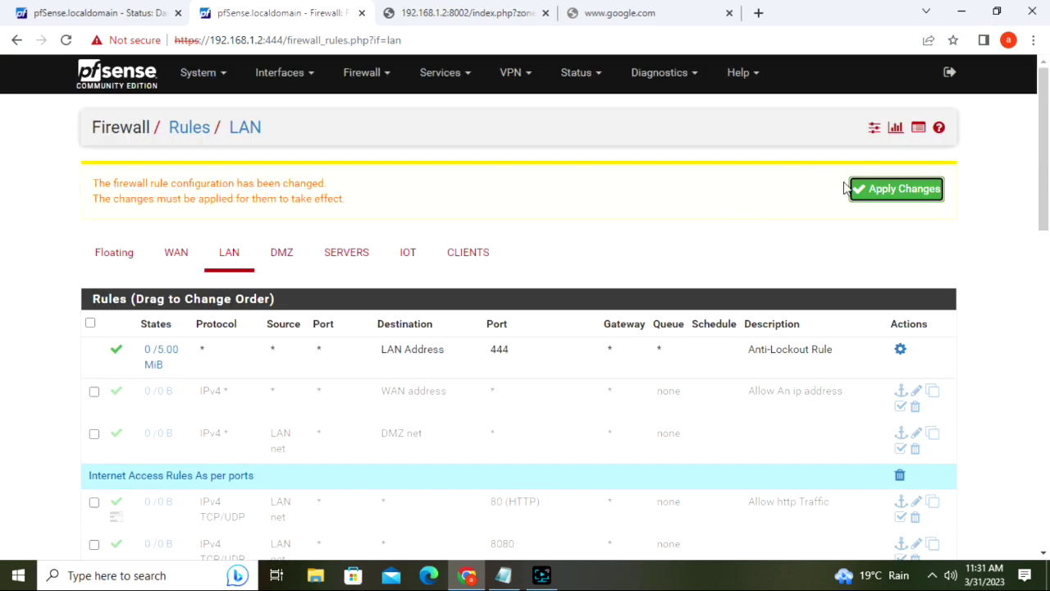
click(895, 188)
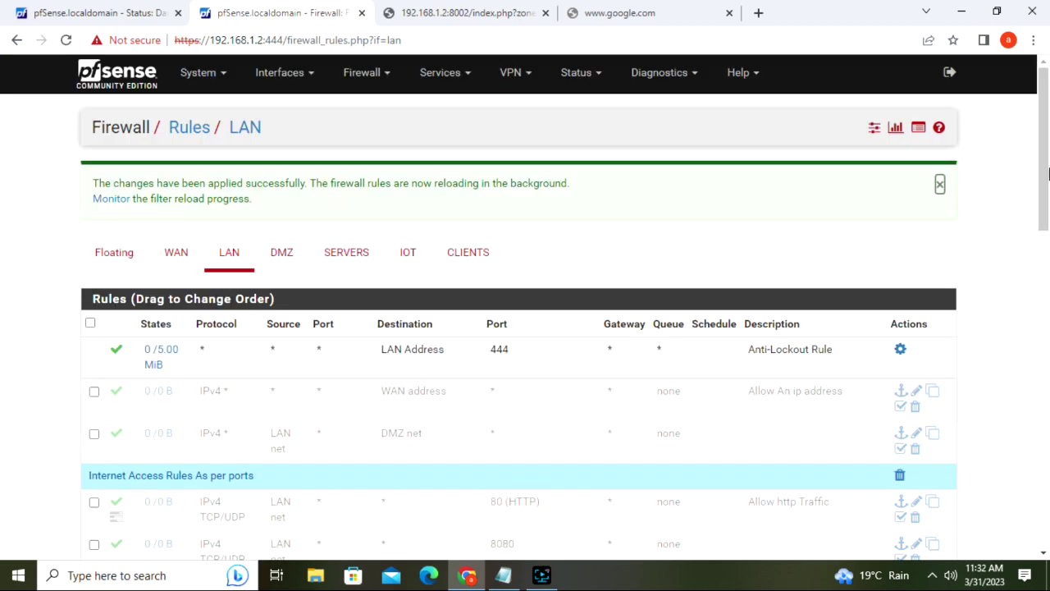
- Toggle the Allow ICMP Packets rule and apply the firewall change
scroll(985, 246, down, 4)
scroll(1047, 287, down, 2)
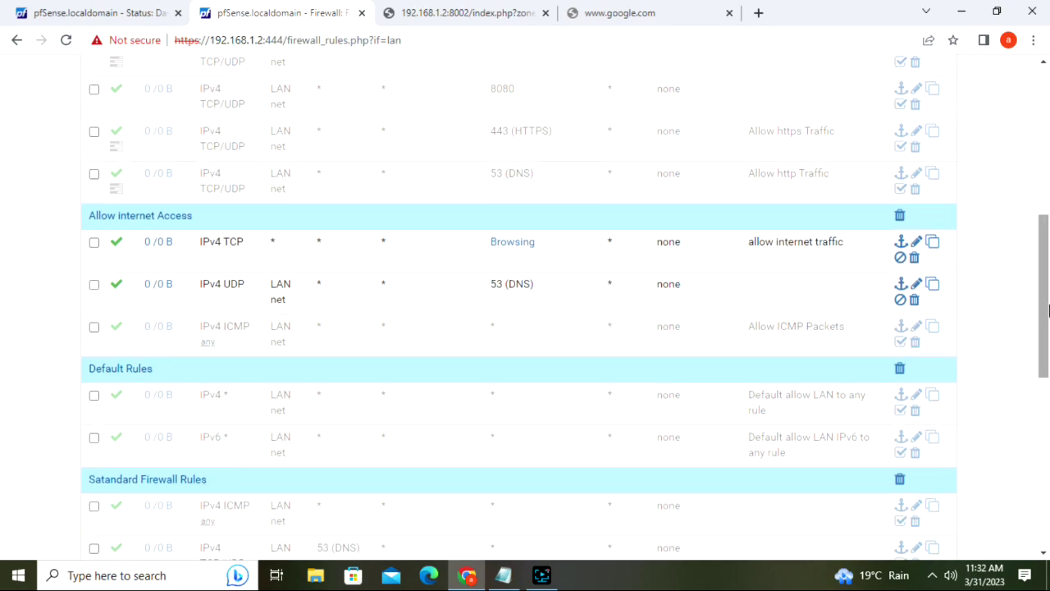
click(899, 343)
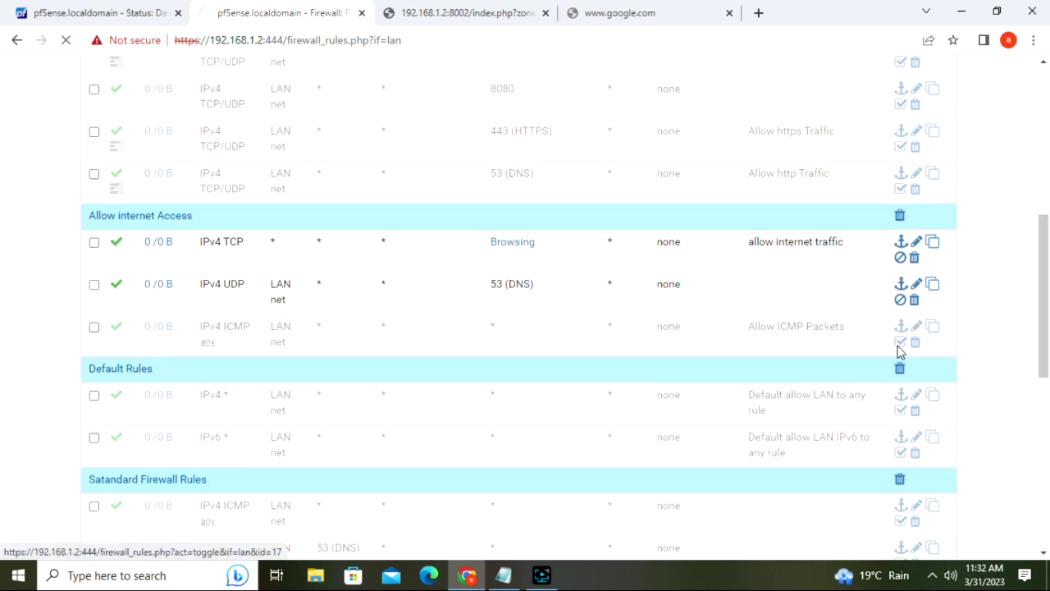
click(886, 195)
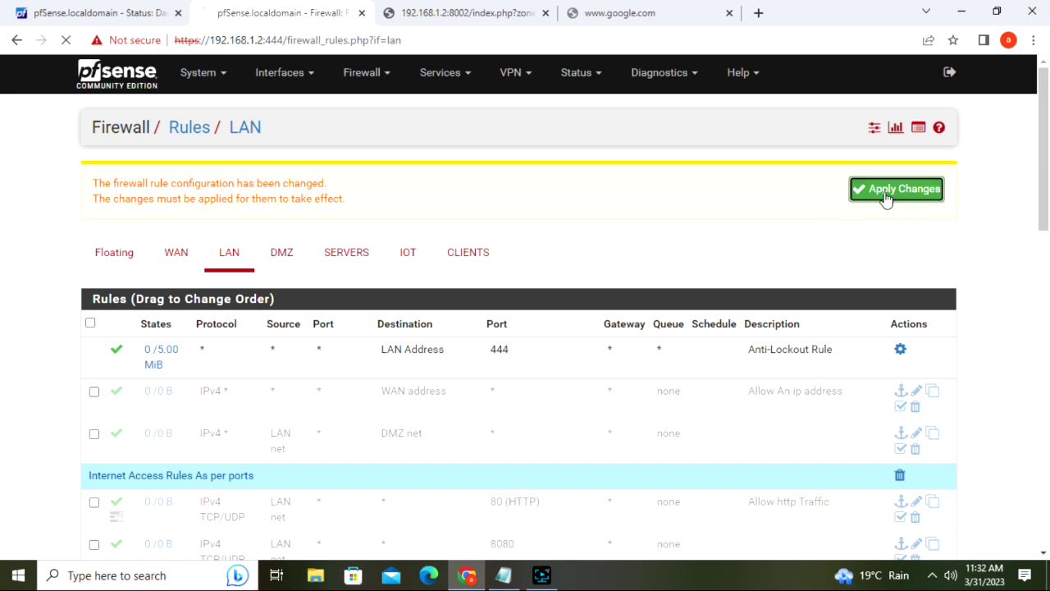
drag(1048, 162, 1049, 226)
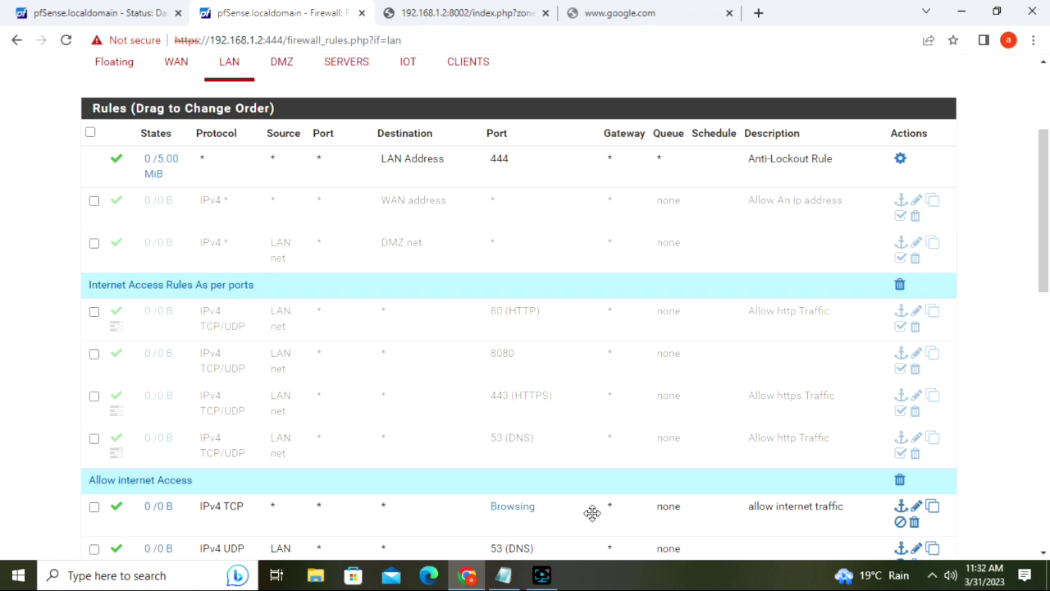
click(627, 10)
- Retry google.com, then run ncpa.cpl to open Network Connections
click(593, 40)
key(Return)
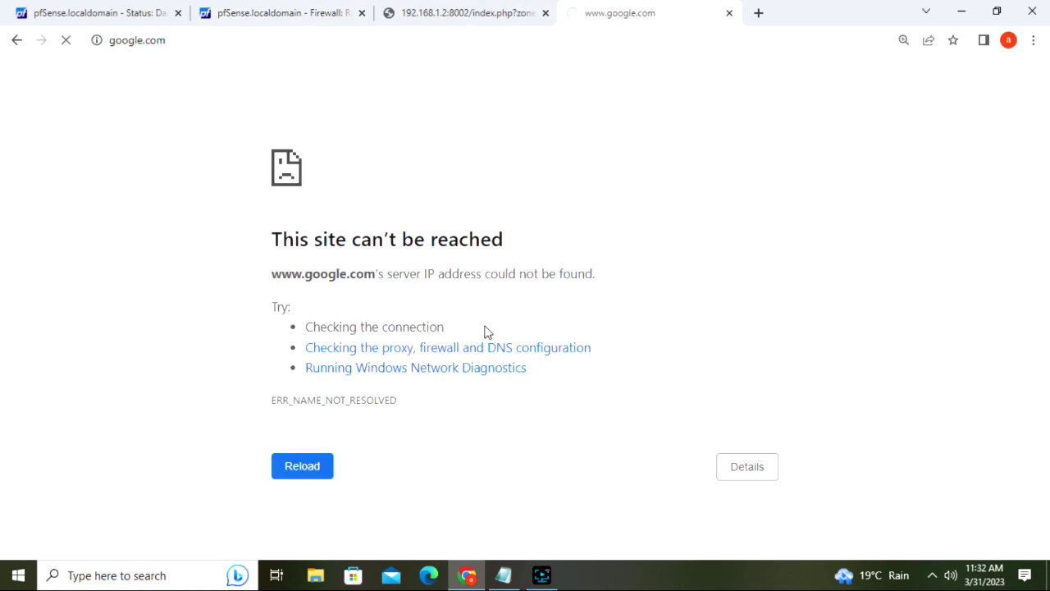
key(super+r)
text(ncc)
key(BackSpace)
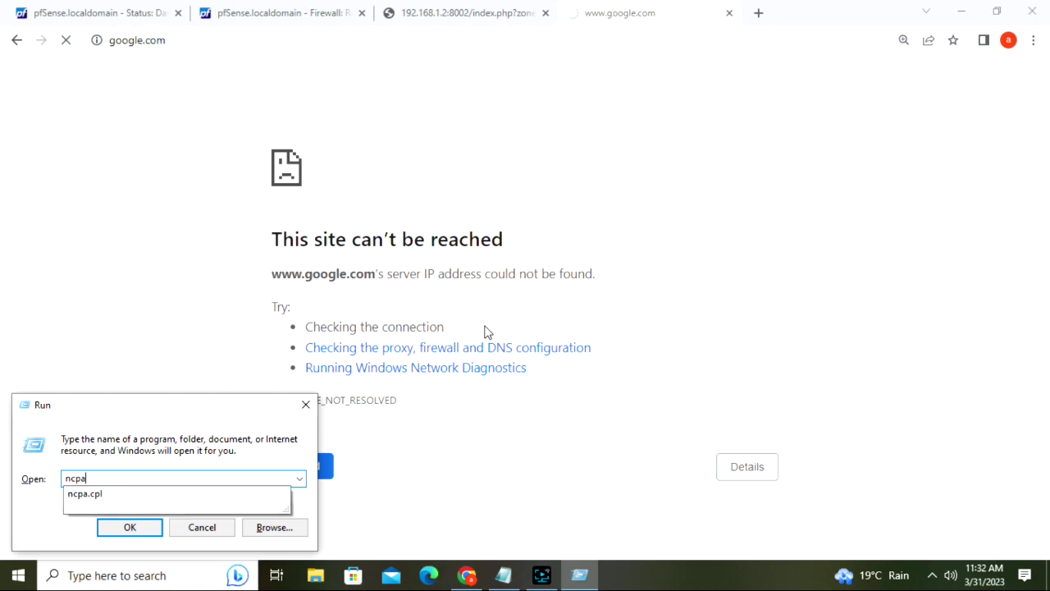
text(pa)
key(Down)
key(Return)
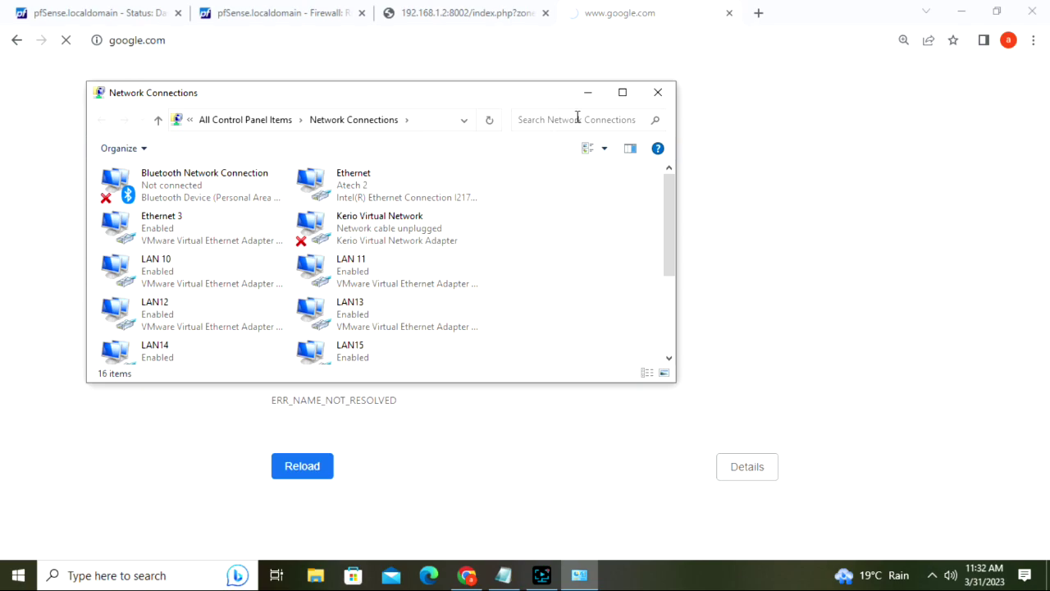
- Open the Ethernet adapter's IPv4 properties
click(620, 93)
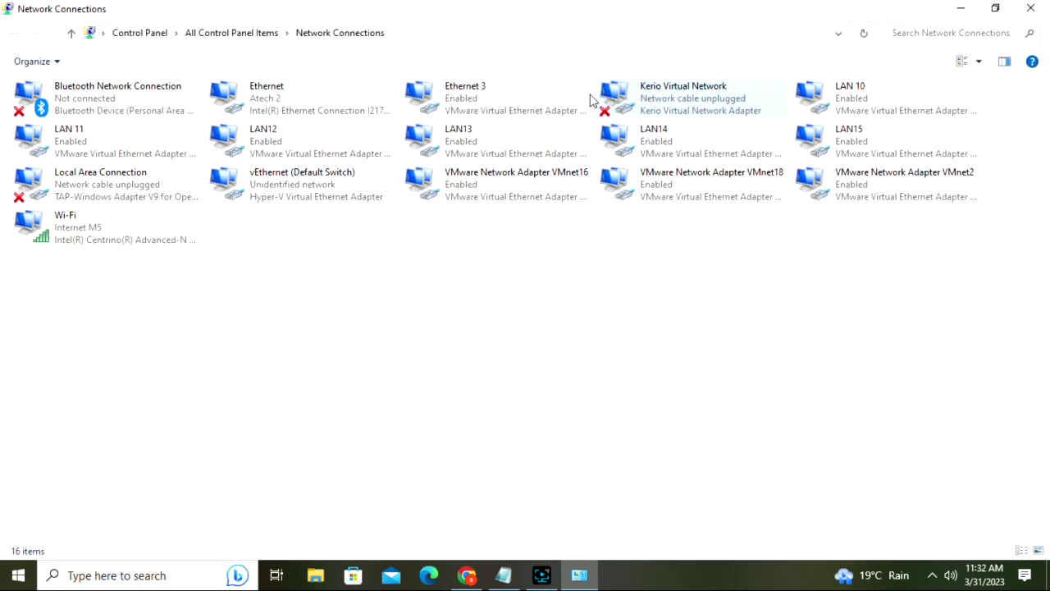
click(289, 102)
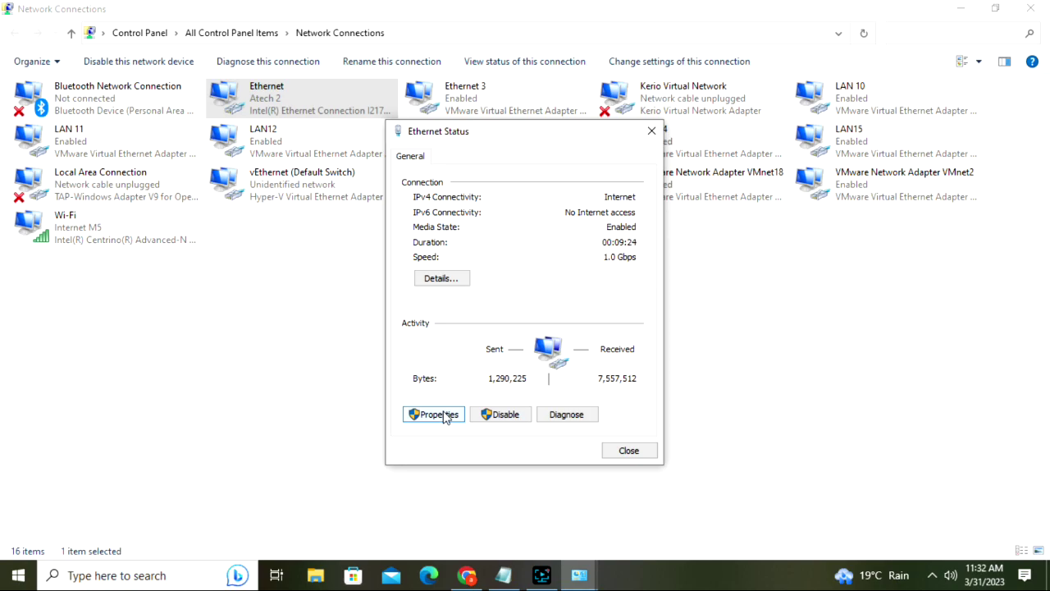
click(427, 417)
click(433, 416)
double_click(548, 345)
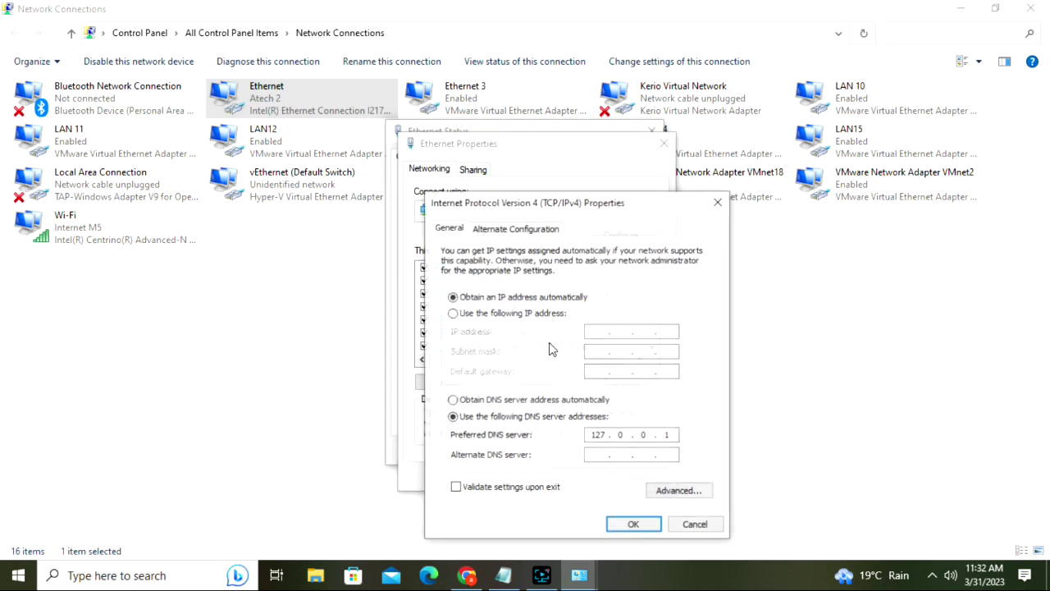
- Set static IP 192.168.1.120, mask 255.255.255.0, gateway 192.168.1.2, DNS 8.8.8.8 and confirm
click(452, 313)
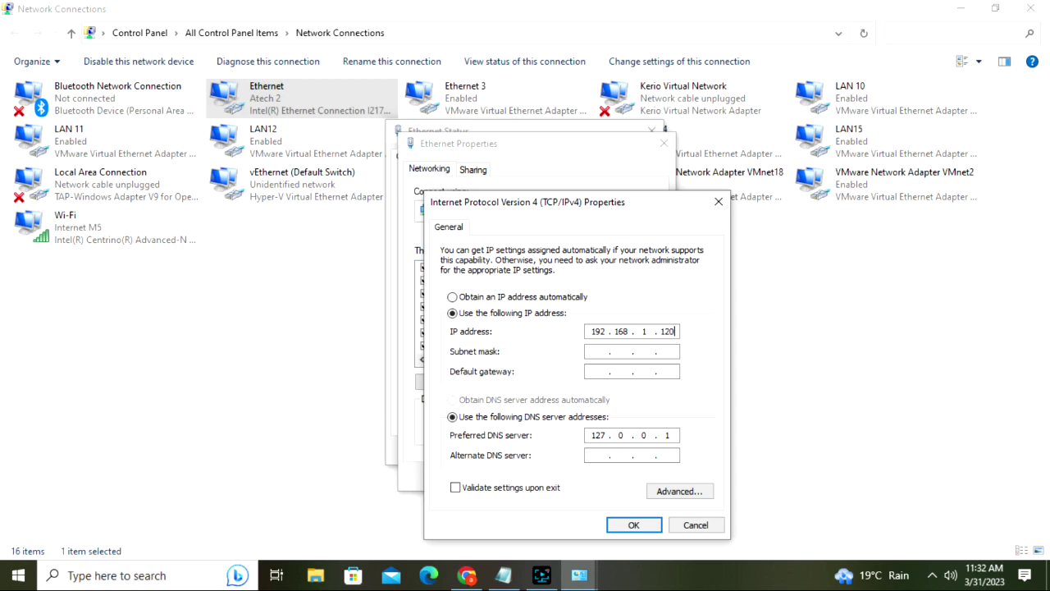
click(591, 353)
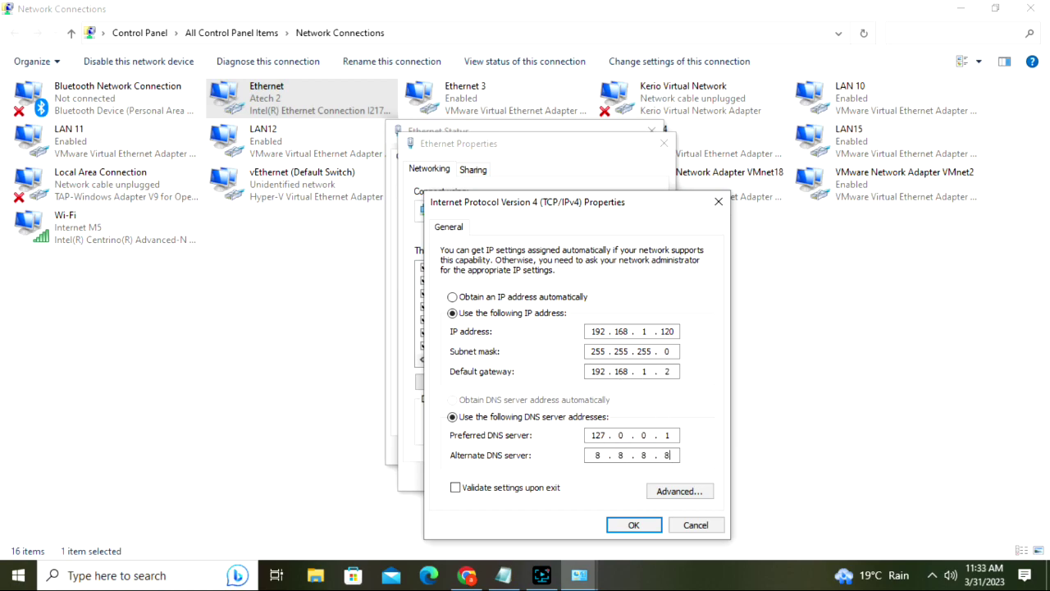
click(630, 523)
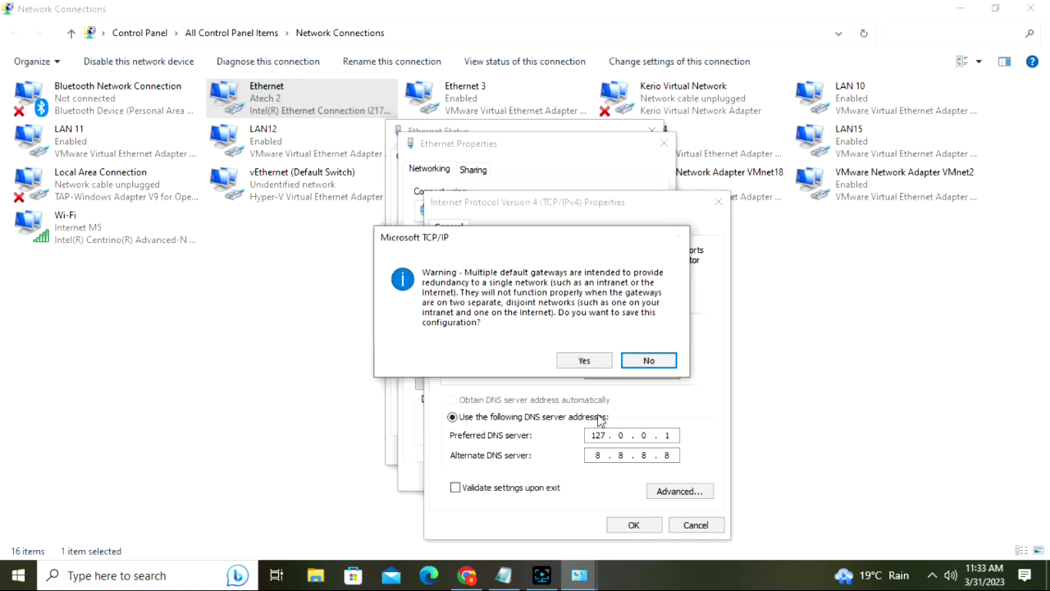
click(594, 365)
click(580, 475)
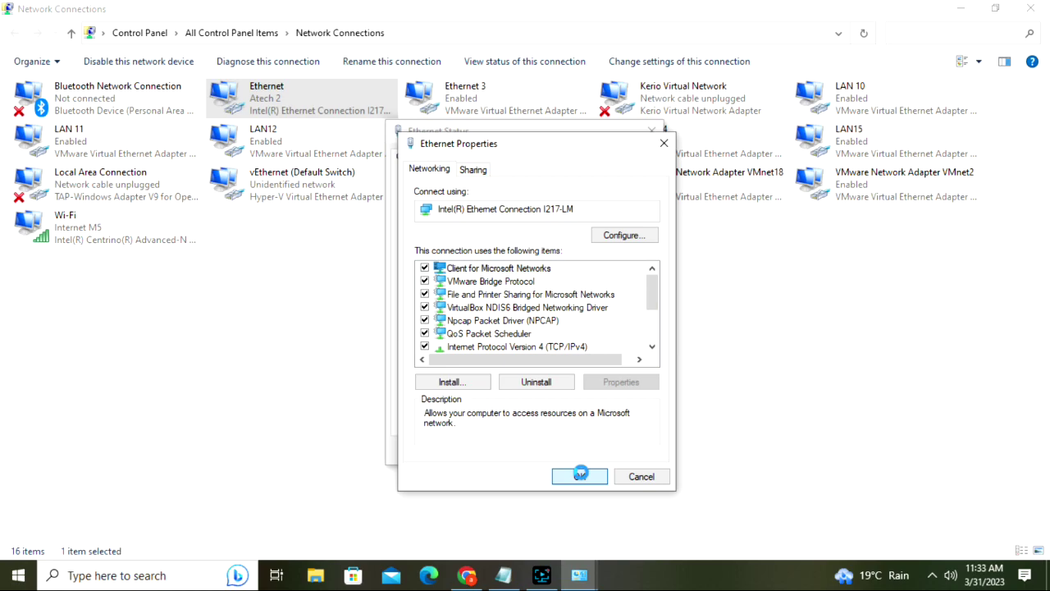
click(580, 474)
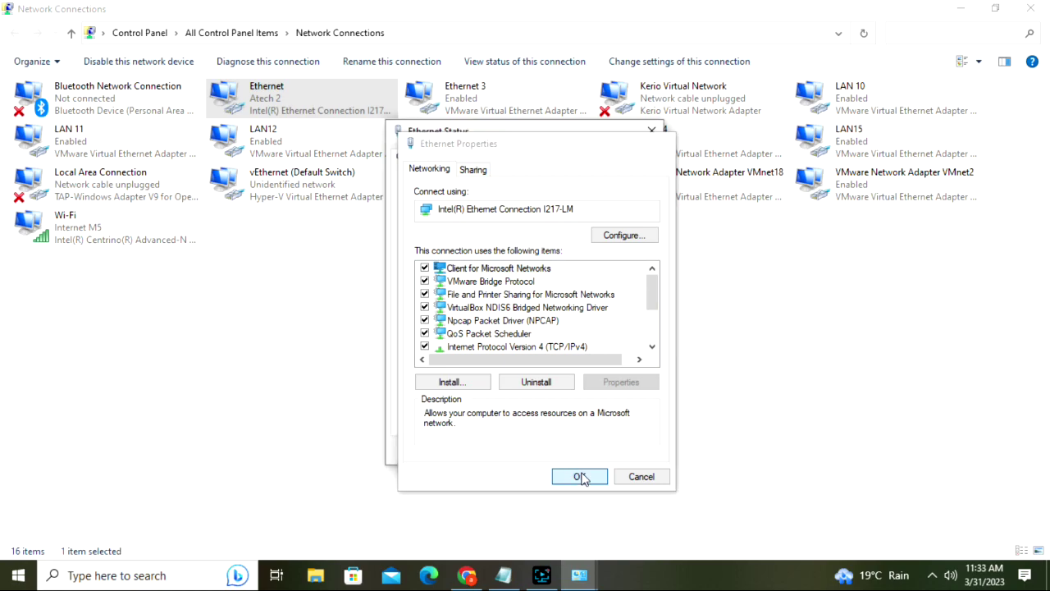
click(610, 454)
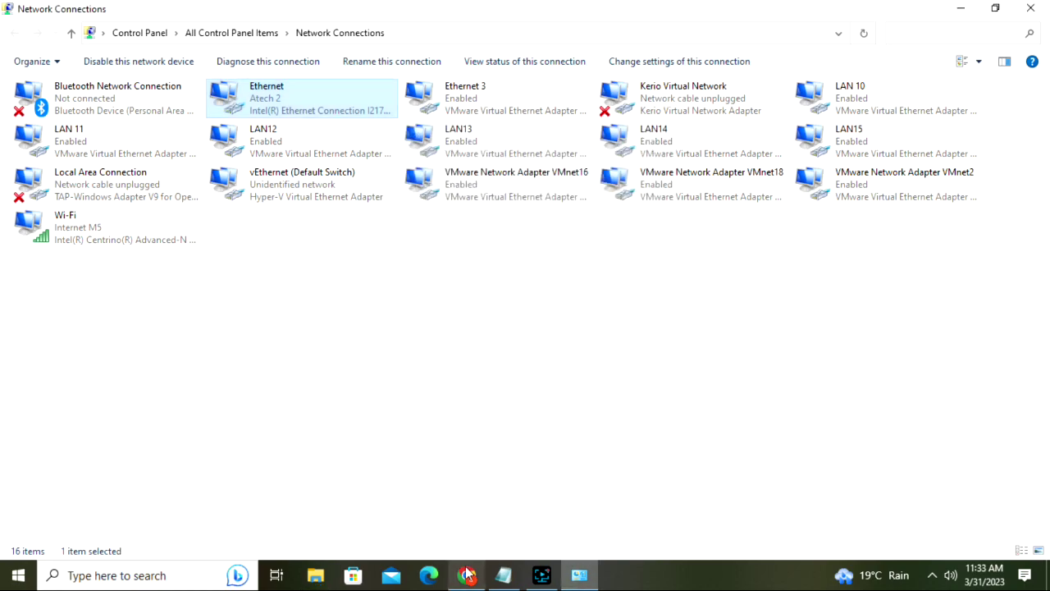
click(466, 575)
- Reload google.com so the Google homepage loads, and close the captive portal tab
click(459, 43)
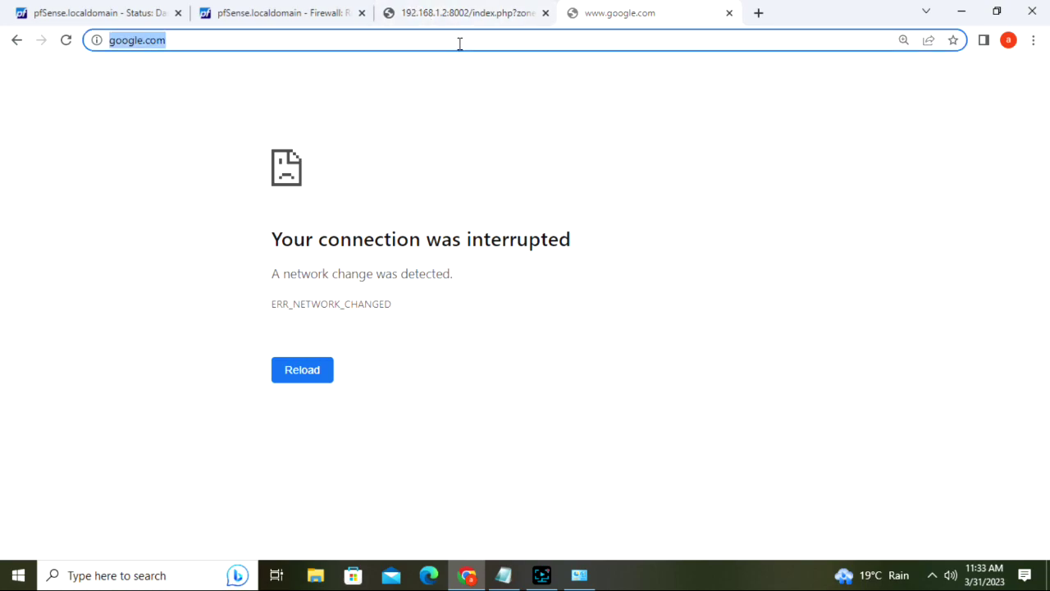
key(Return)
click(481, 13)
click(597, 10)
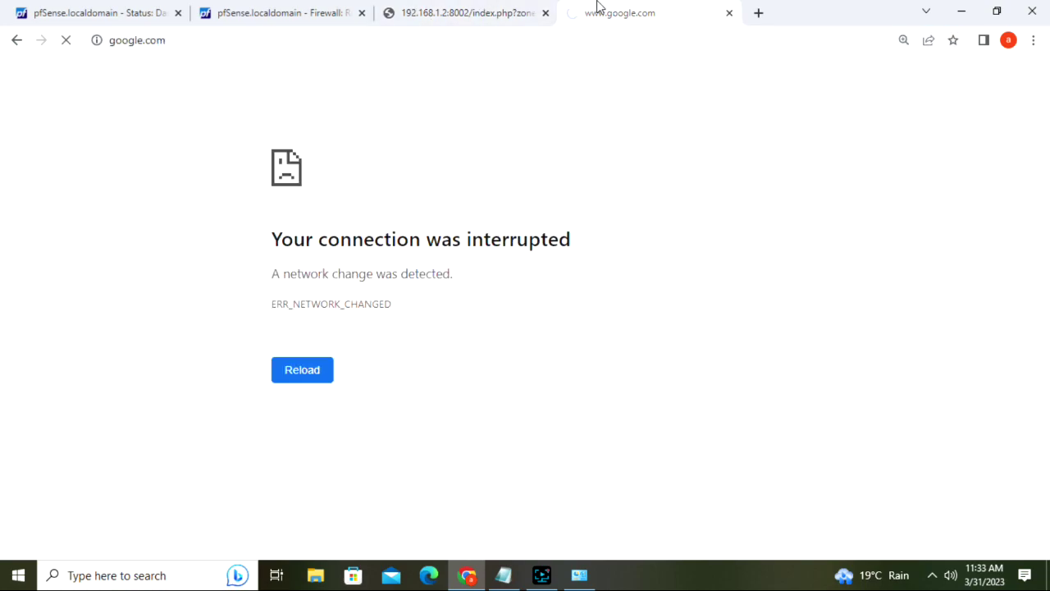
click(545, 13)
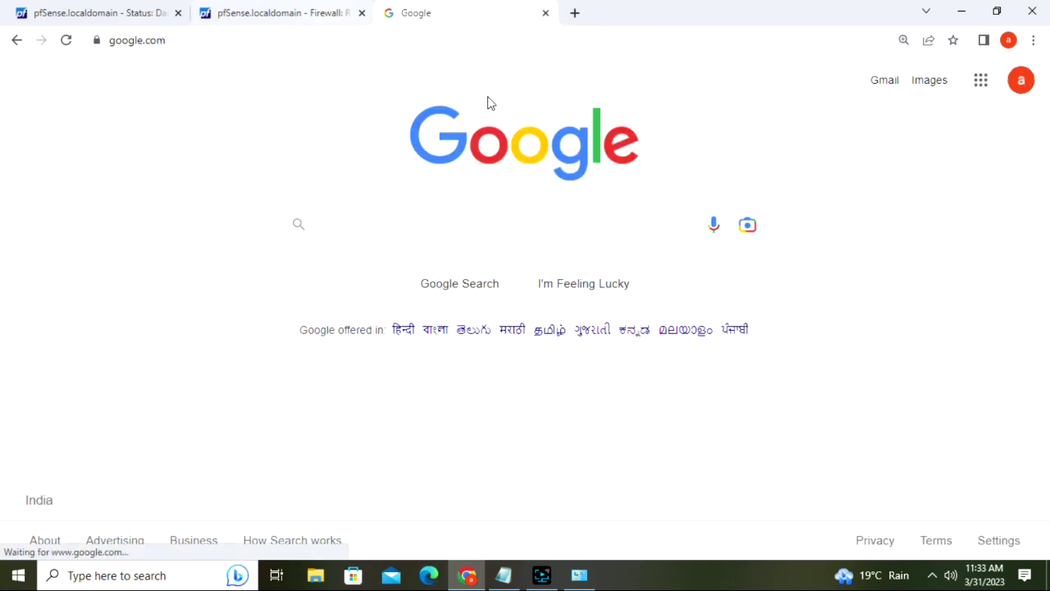
- Open Gmail and a new tab from Google, then close the Gmail tab
click(889, 84)
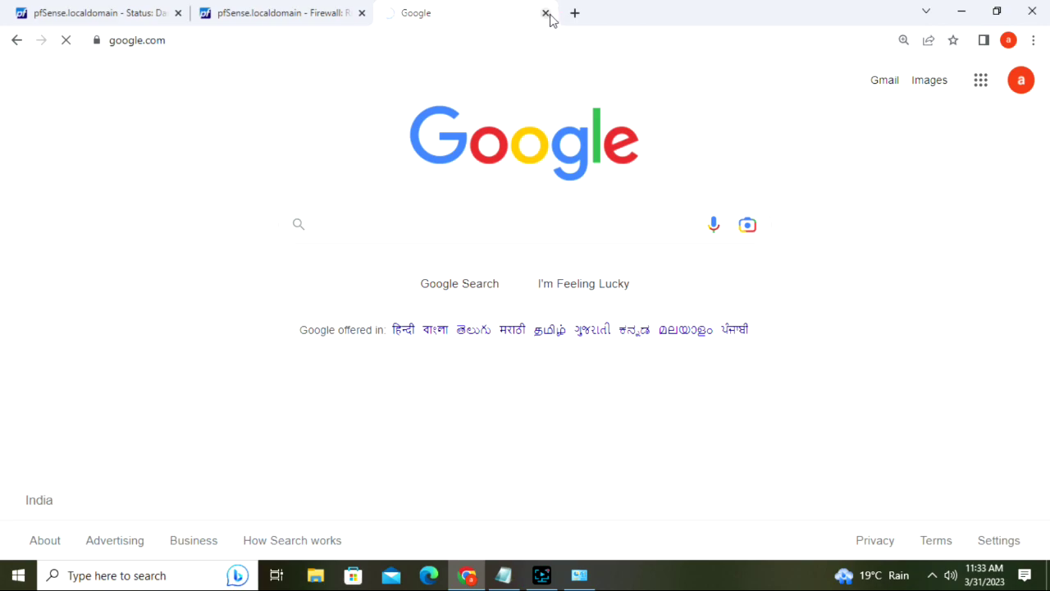
click(574, 13)
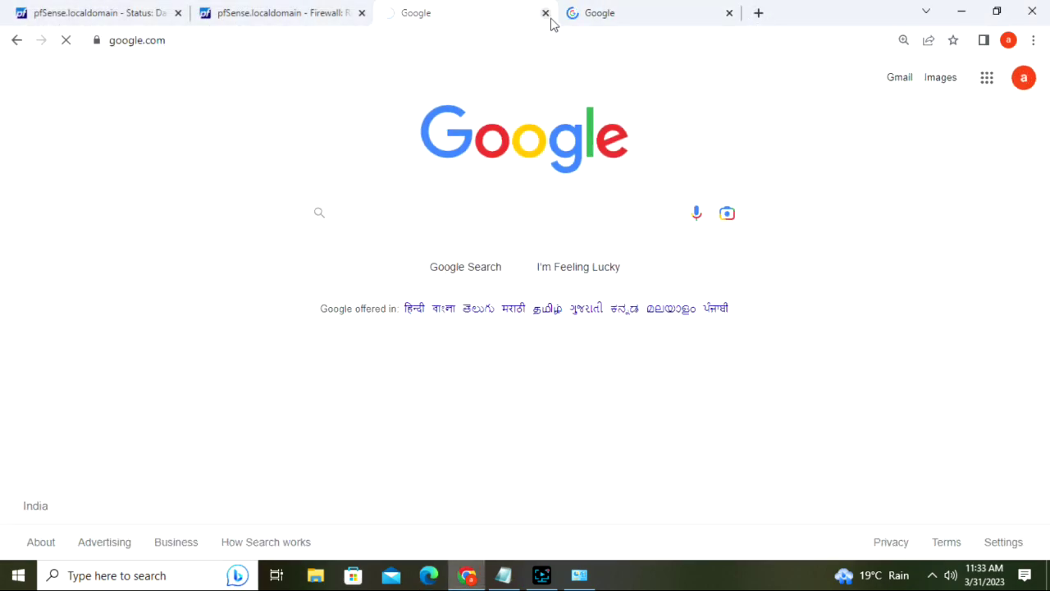
click(510, 205)
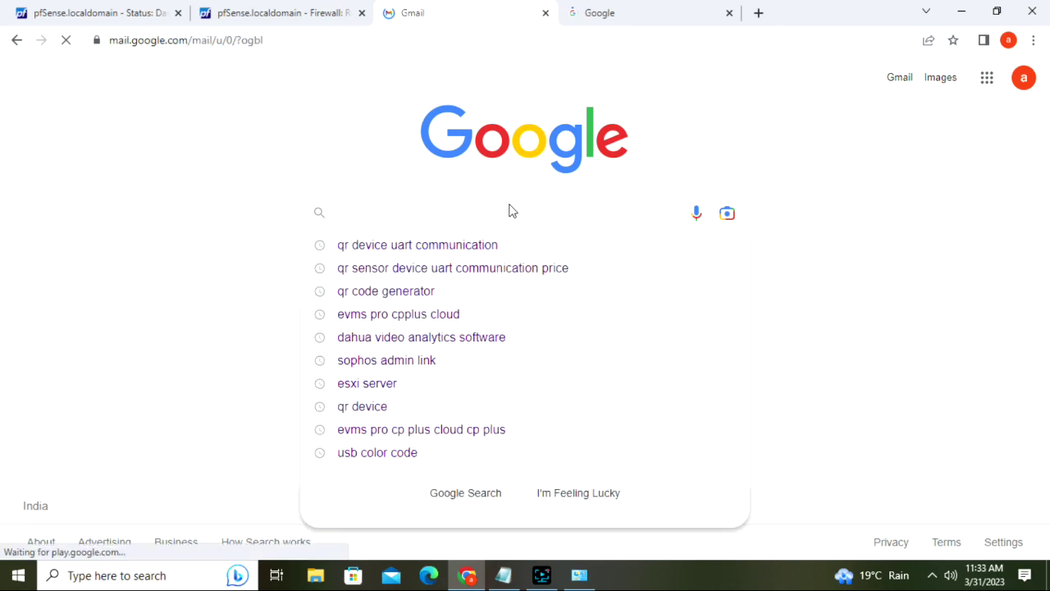
click(546, 13)
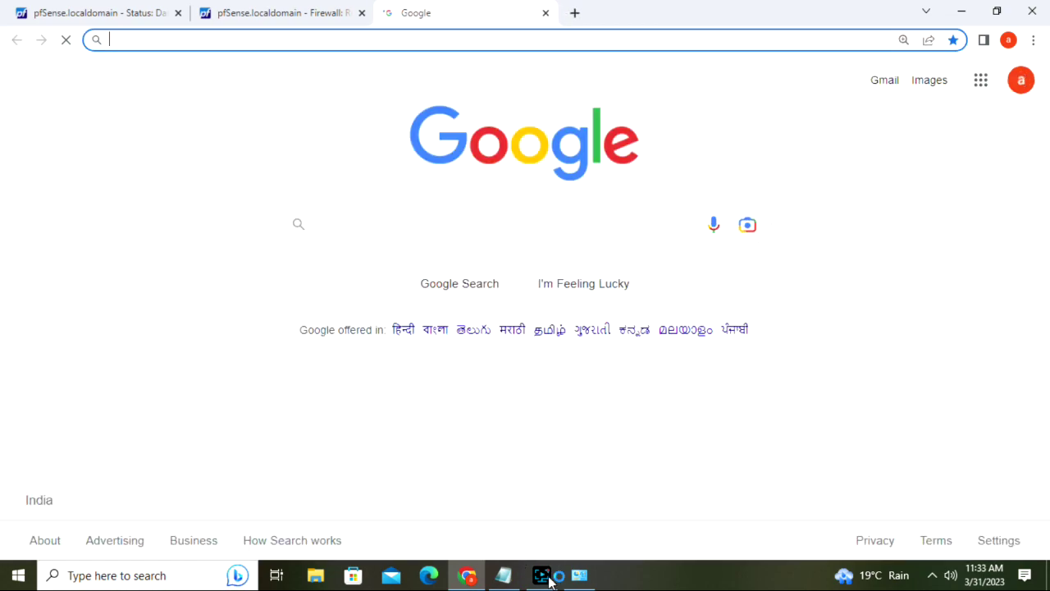
click(541, 575)
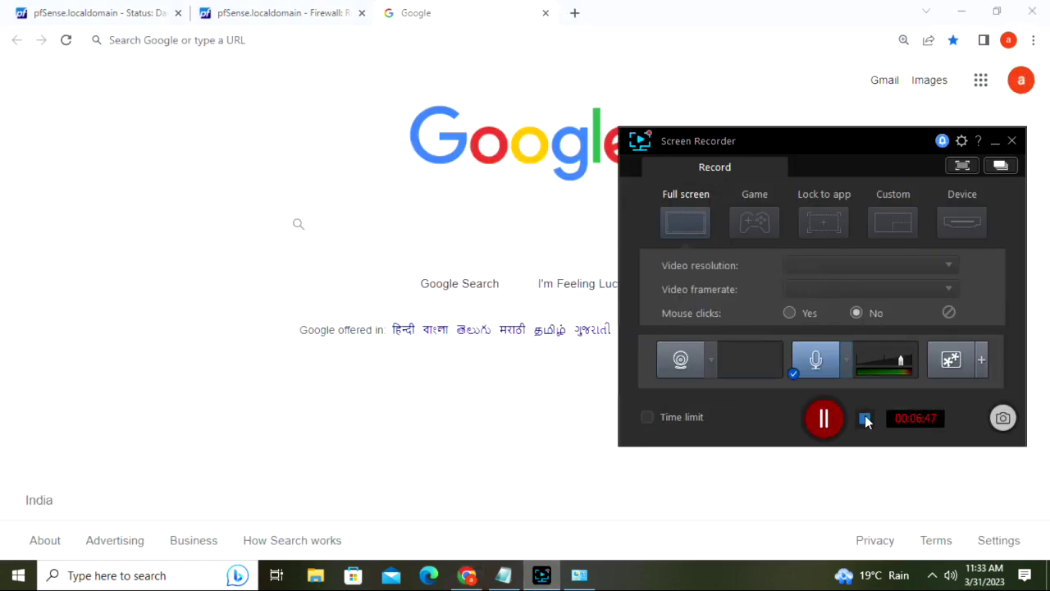